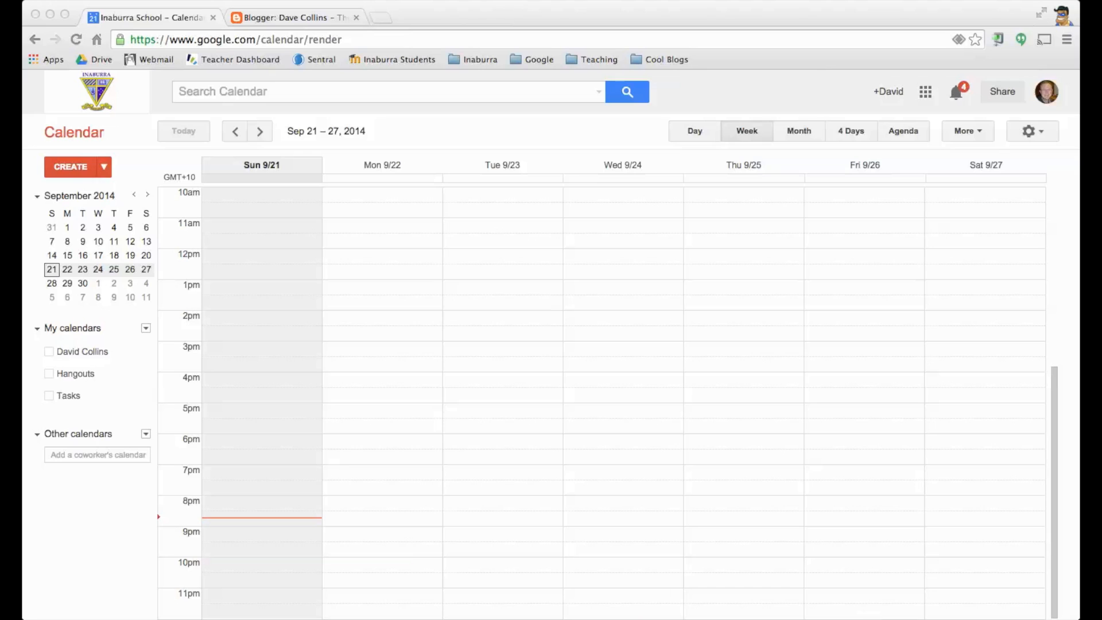
- Start a new calendar under My calendars and name it "ITM - Year 11 - Key Dates"
{"action": "left_click", "coordinate": [146, 332]}
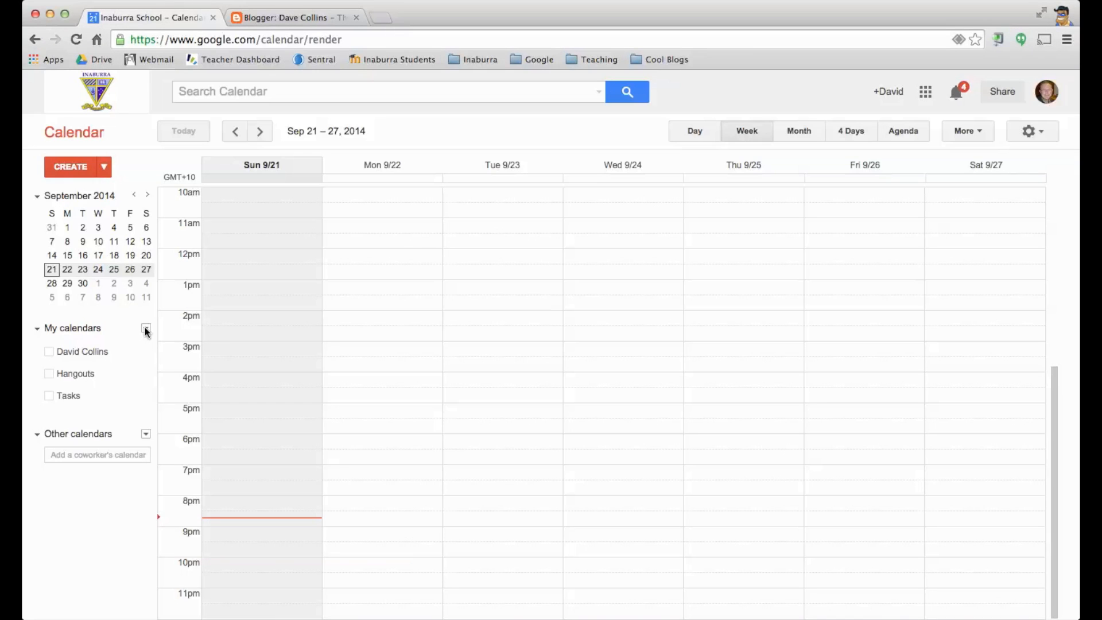
{"action": "left_click", "coordinate": [146, 331]}
{"action": "left_click", "coordinate": [152, 349]}
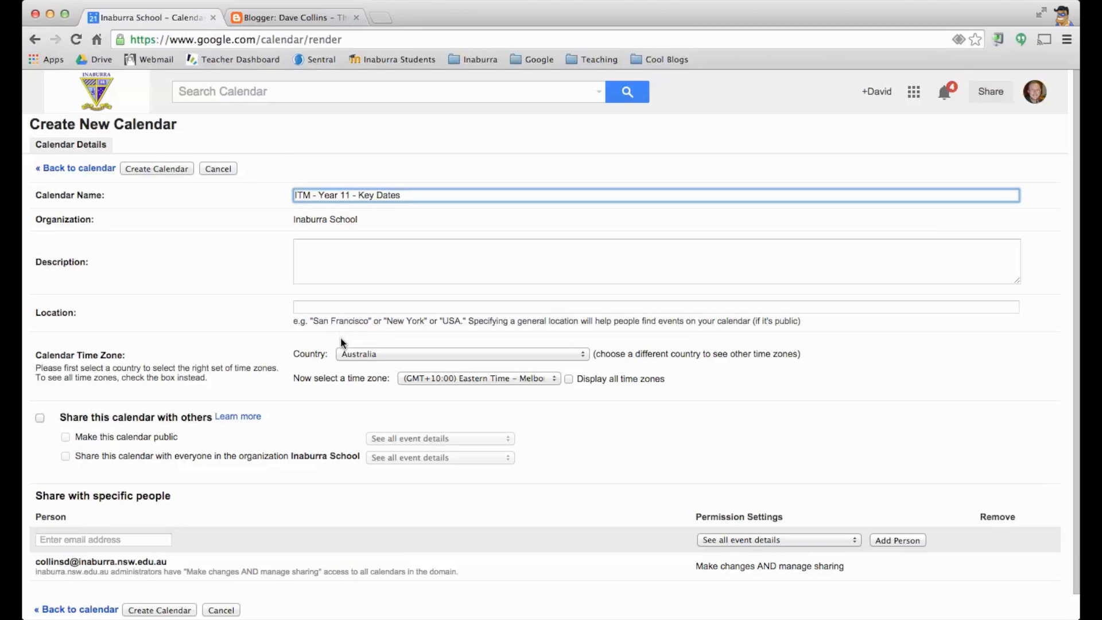
{"action": "scroll", "coordinate": [333, 390], "scroll_direction": "down", "scroll_amount": 1}
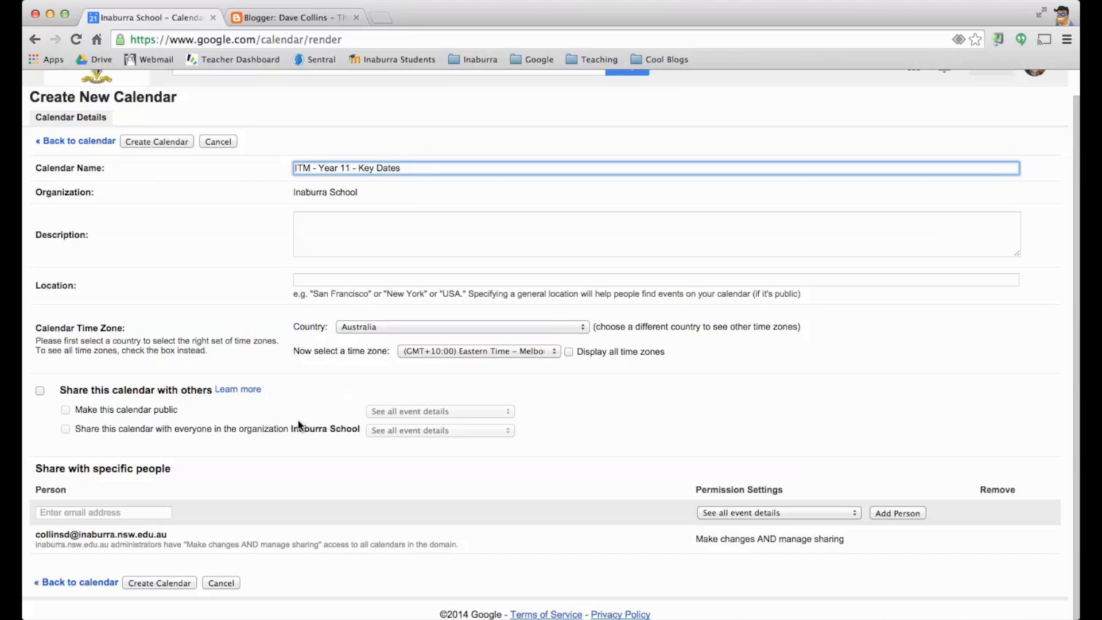
- Share the new calendar publicly with all event details visible, and create it, accepting the public visibility
{"action": "left_click", "coordinate": [88, 513]}
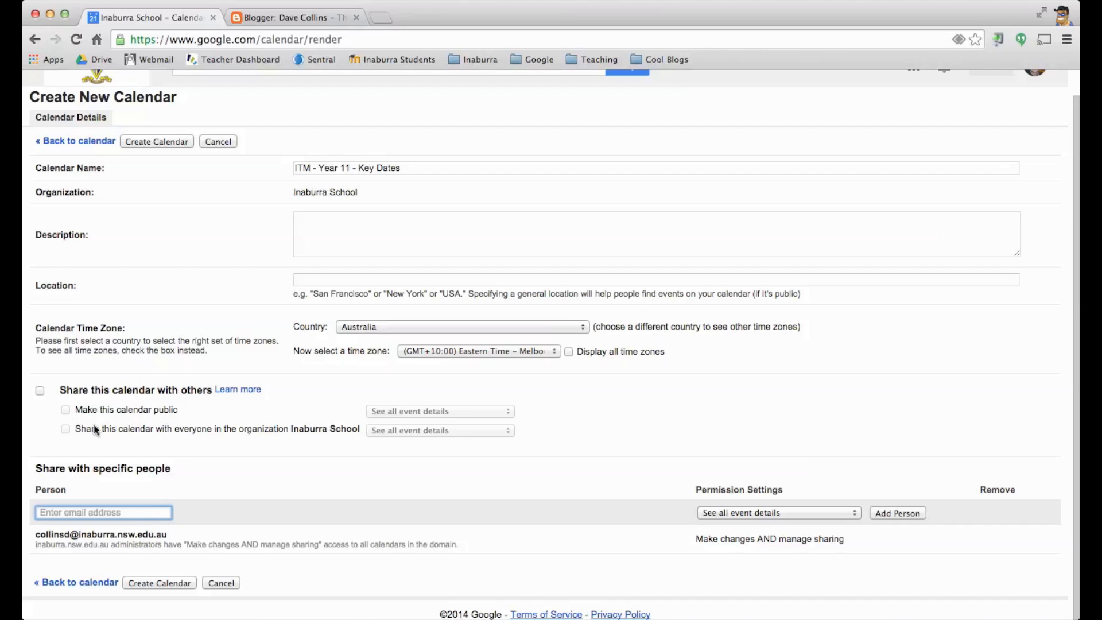
{"action": "left_click", "coordinate": [40, 391]}
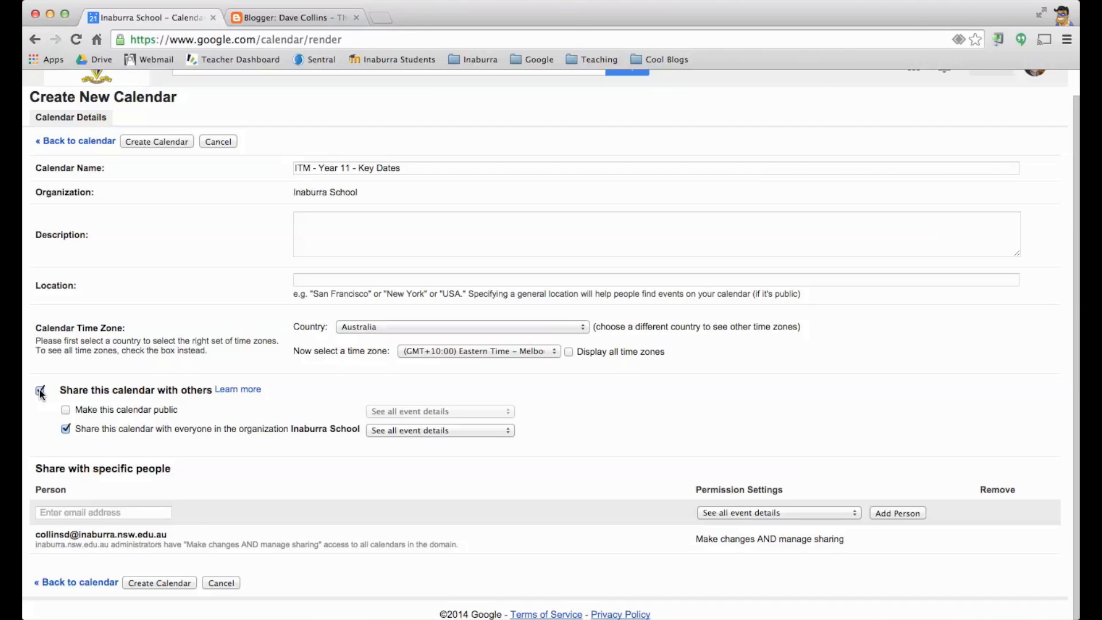
{"action": "left_click", "coordinate": [65, 410]}
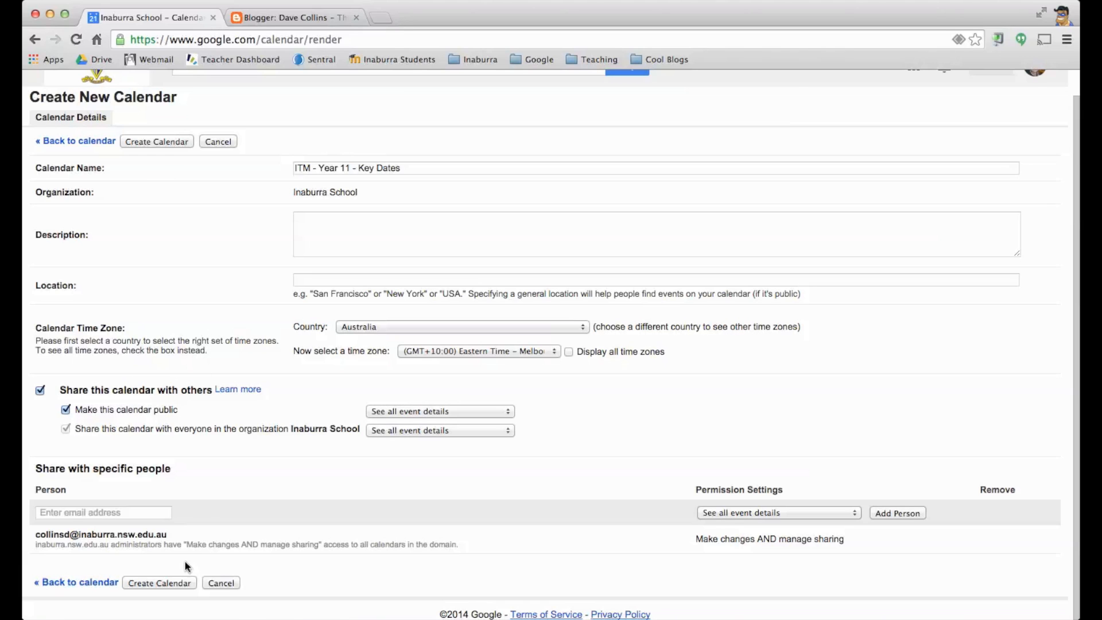
{"action": "left_click", "coordinate": [177, 583]}
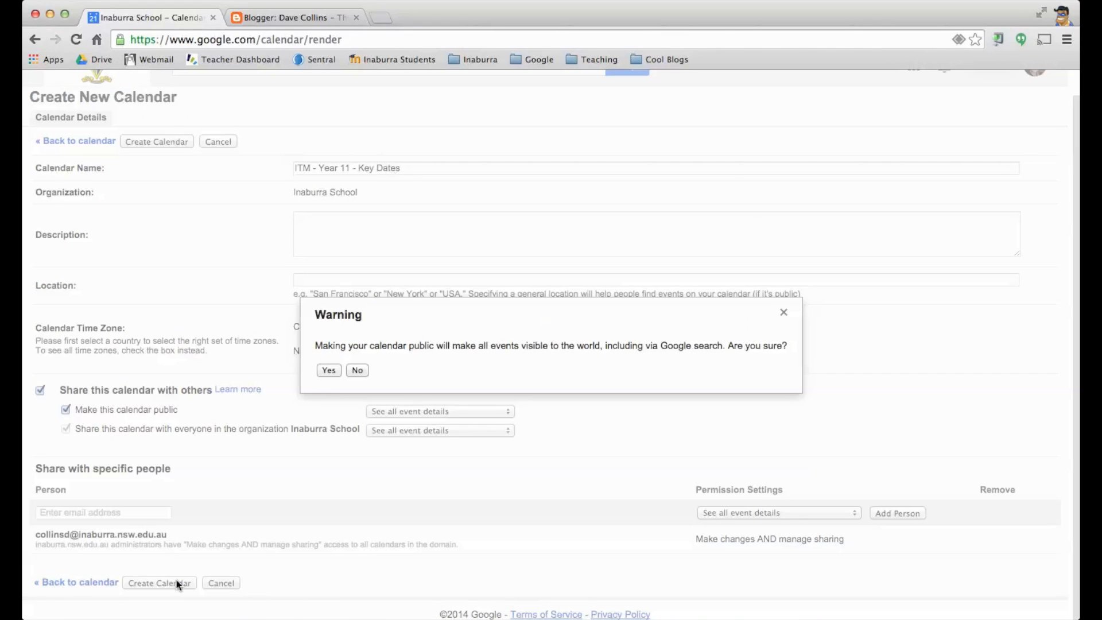
{"action": "left_click", "coordinate": [328, 372]}
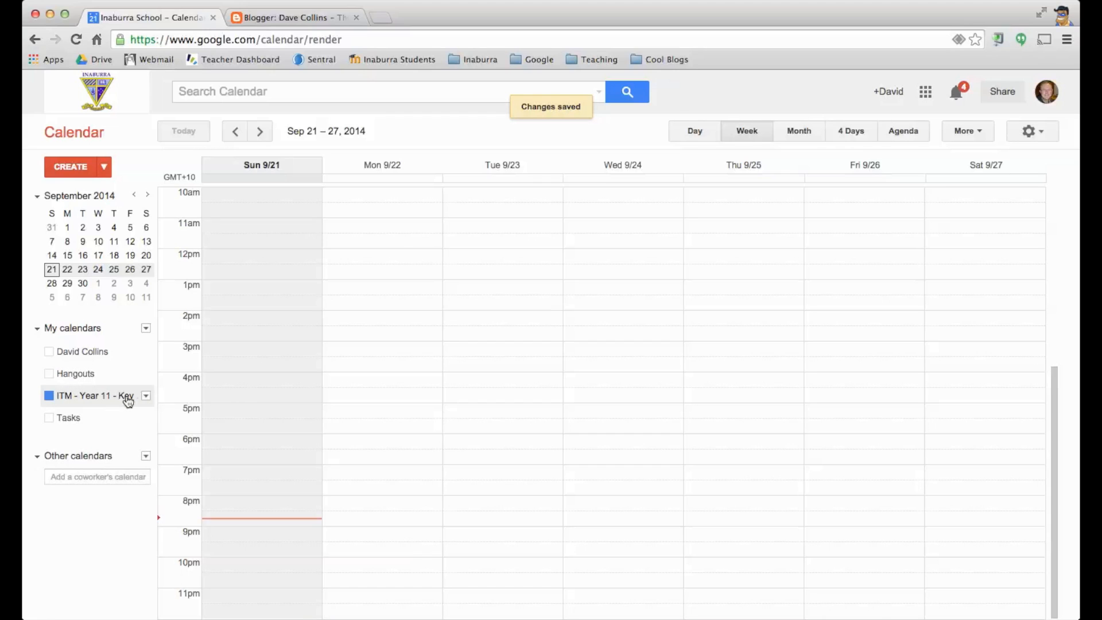
- In the month view, add an all-day event "Project Proposals" on Friday, September 26, 2014, and save it
{"action": "left_click", "coordinate": [798, 130]}
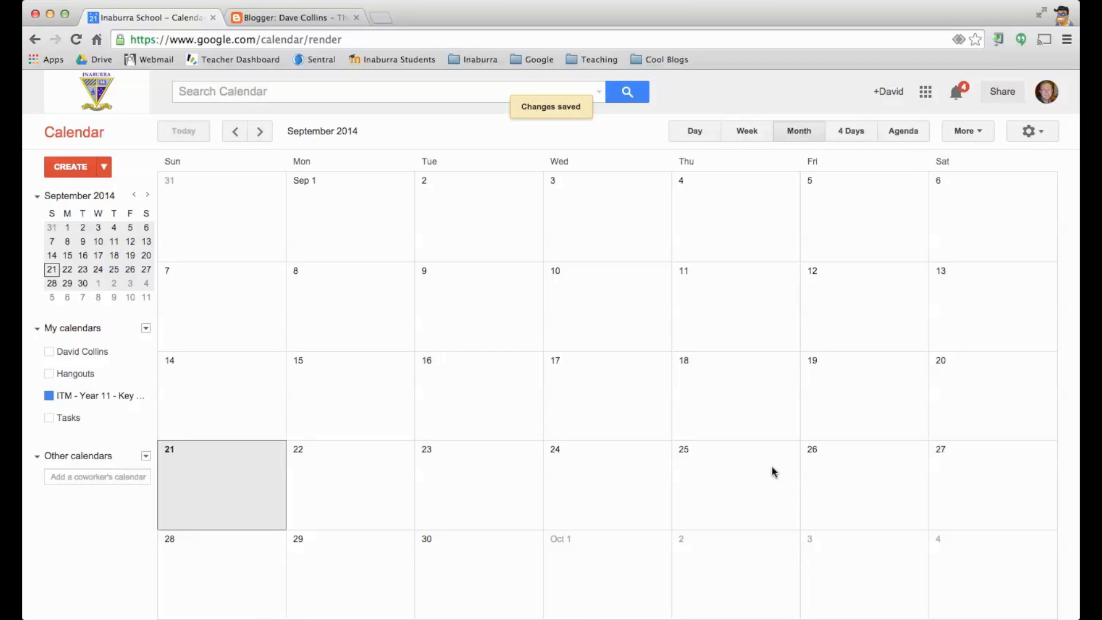
{"action": "double_click", "coordinate": [845, 476]}
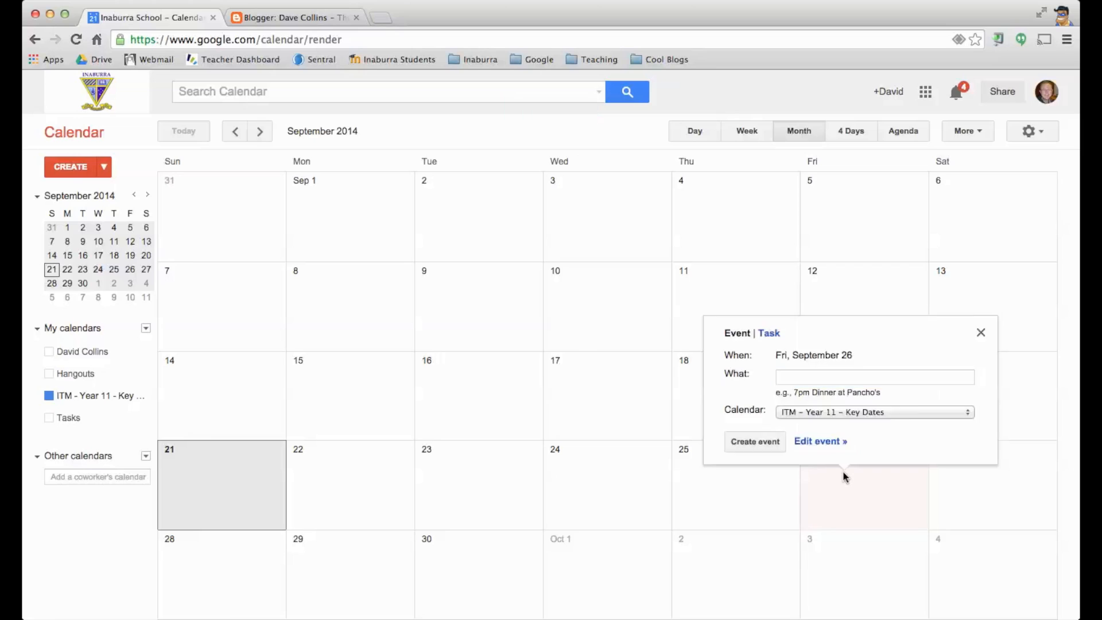
{"action": "type", "text": "Pr"}
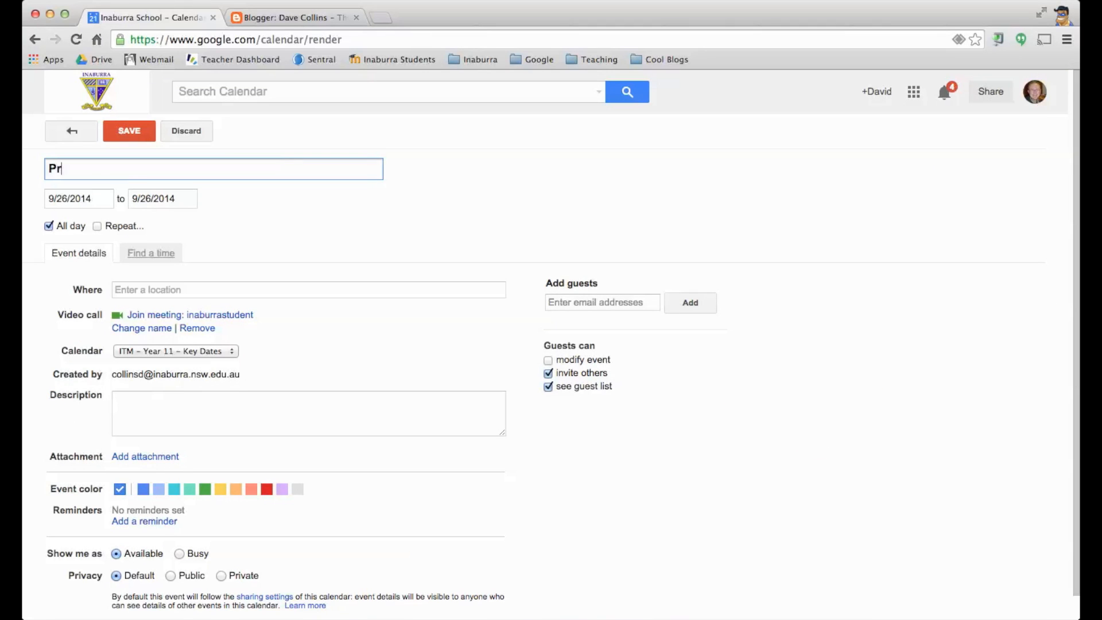
{"action": "type", "text": "oject PRo"}
{"action": "key", "text": "BackSpace"}
{"action": "key", "text": "BackSpace"}
{"action": "key", "text": "BackSpace"}
{"action": "left_click", "coordinate": [131, 133]}
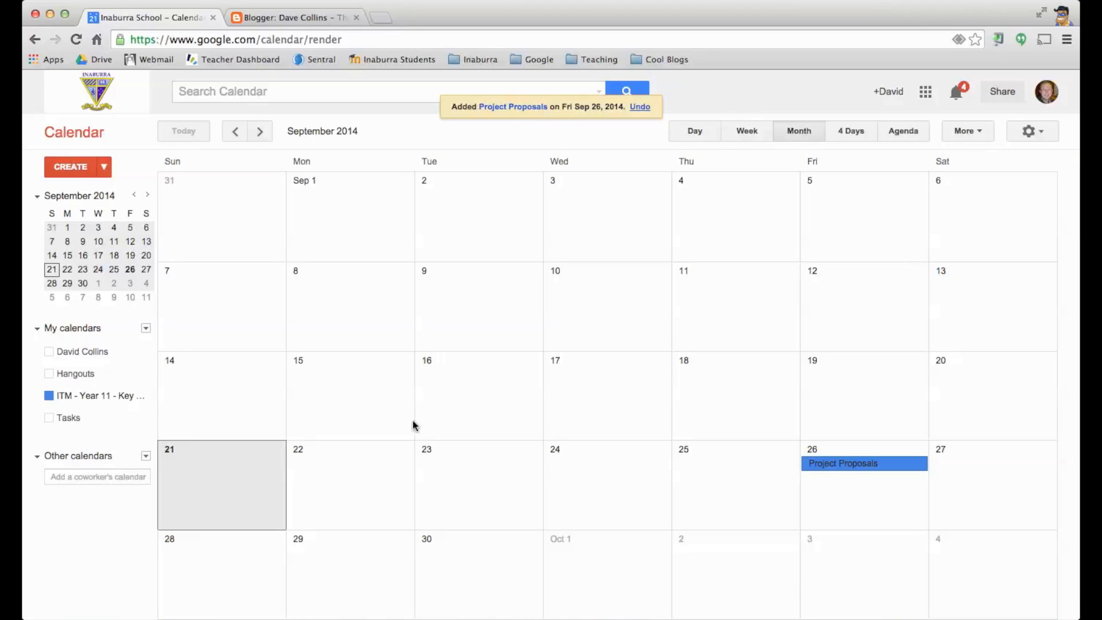
- Add an all-day event "Production Exercises" on Wednesday, October 1, 2014, and save it
{"action": "key", "text": "k"}
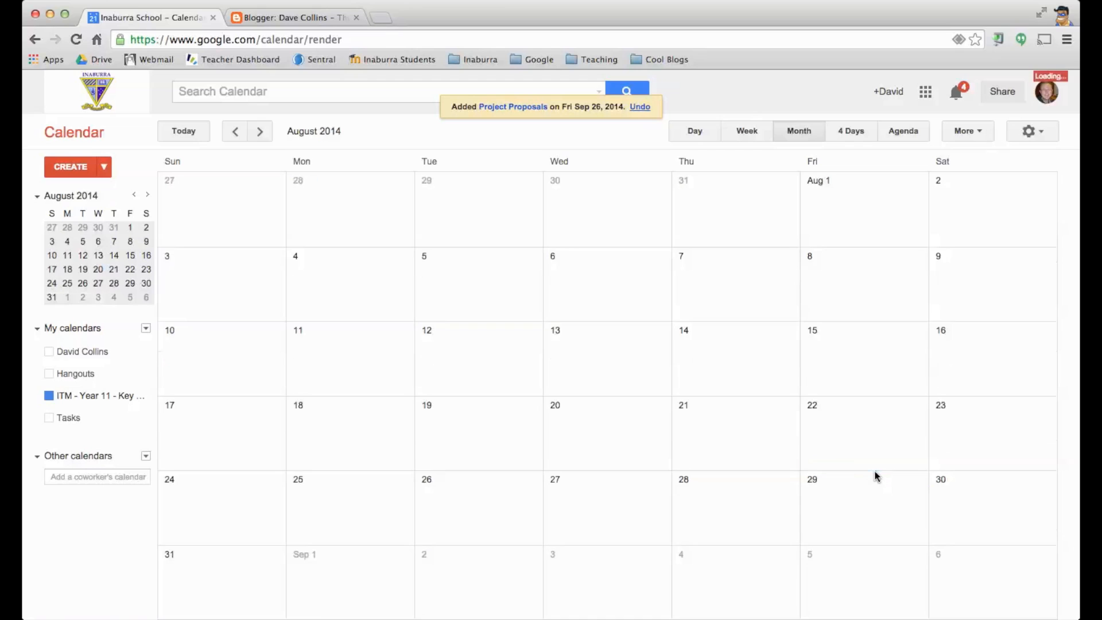
{"action": "scroll", "coordinate": [875, 477], "scroll_direction": "down", "scroll_amount": 1}
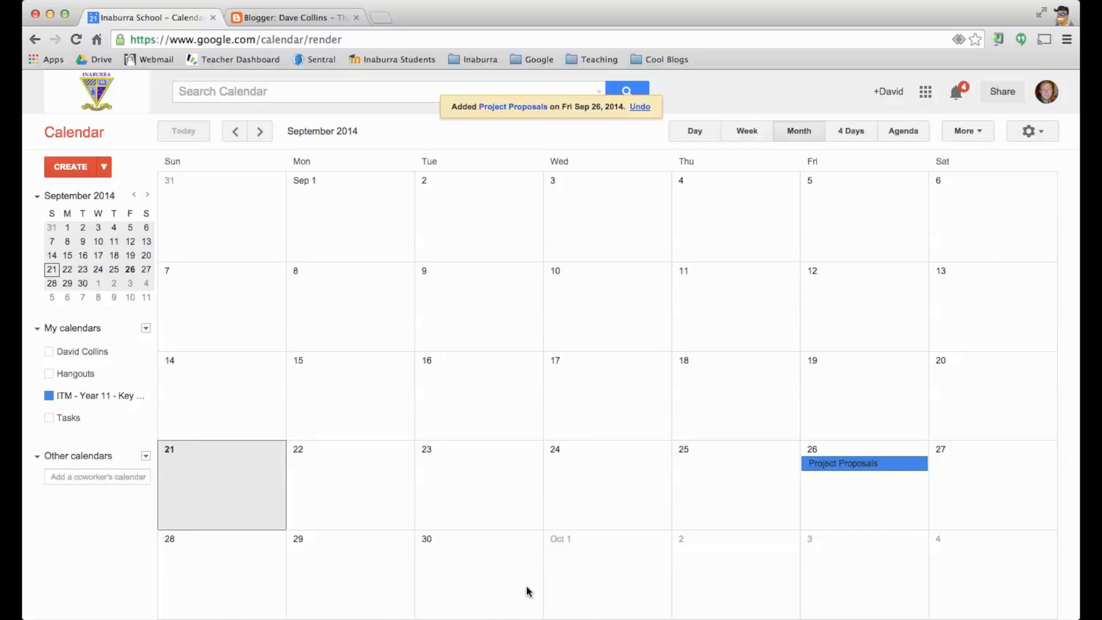
{"action": "double_click", "coordinate": [608, 561]}
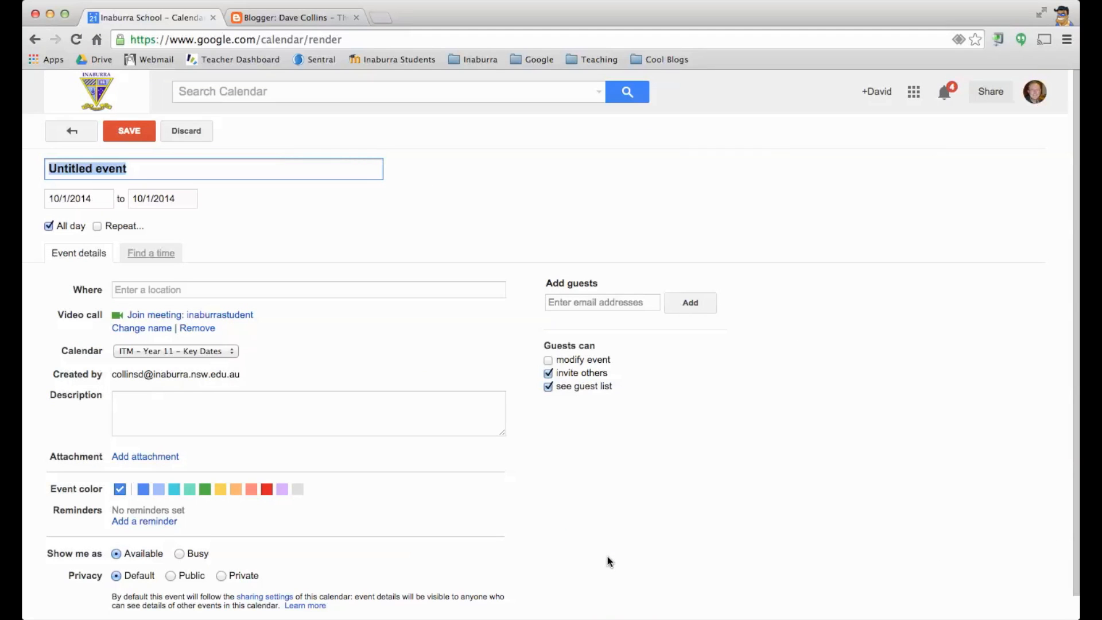
{"action": "type", "text": "Production"}
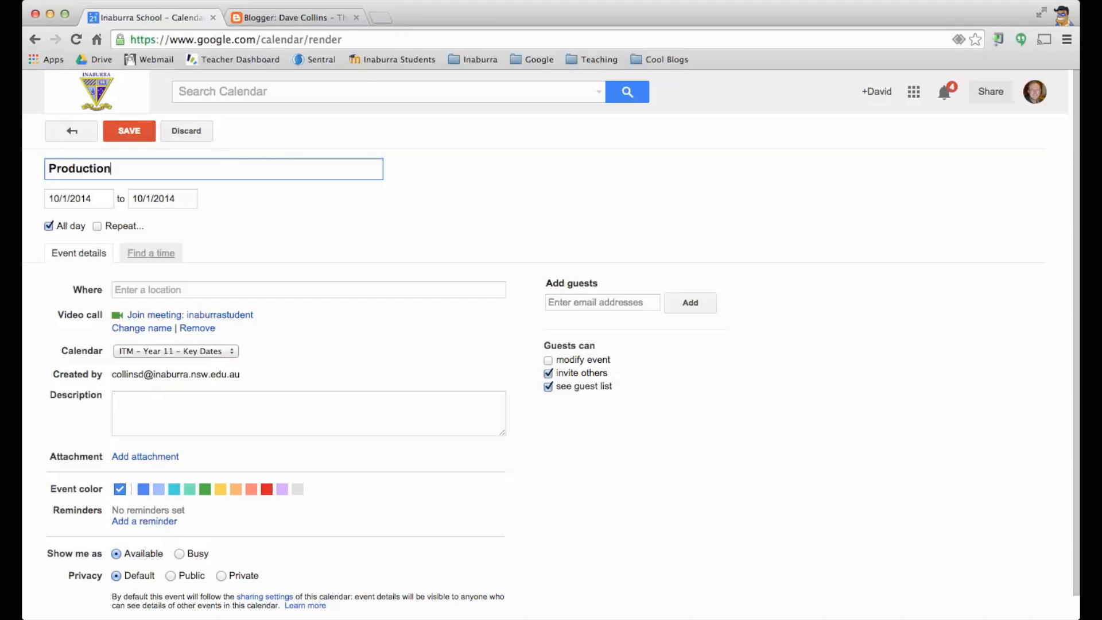
{"action": "type", "text": " Exercises"}
{"action": "left_click", "coordinate": [129, 134]}
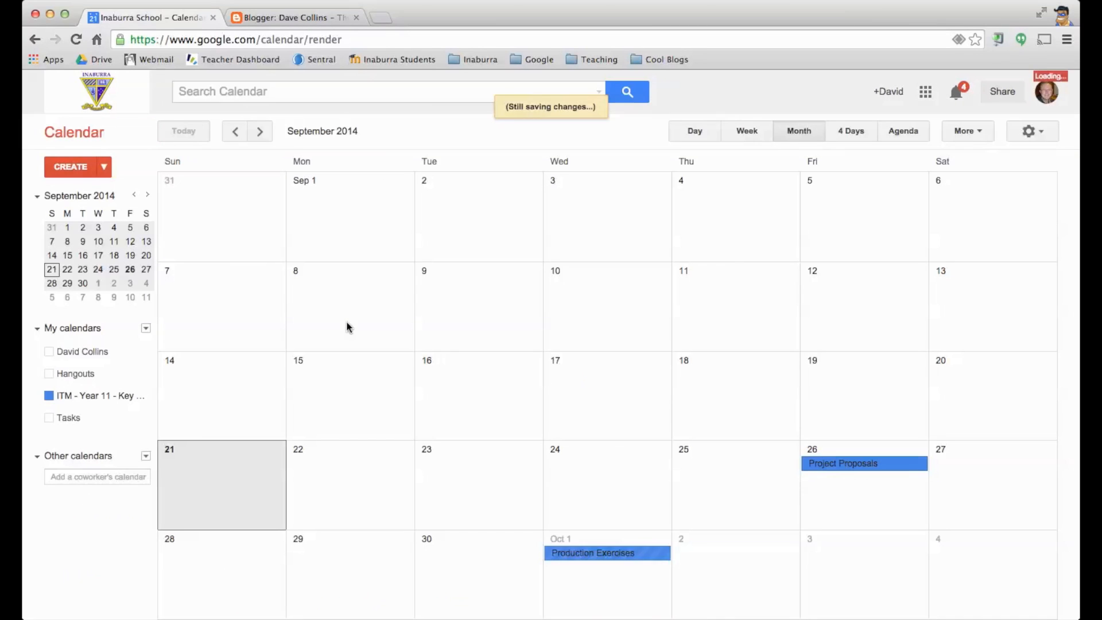
- Show October 2014 and add an all-day event "Filming Complete" on Monday, October 6
{"action": "key", "text": "n"}
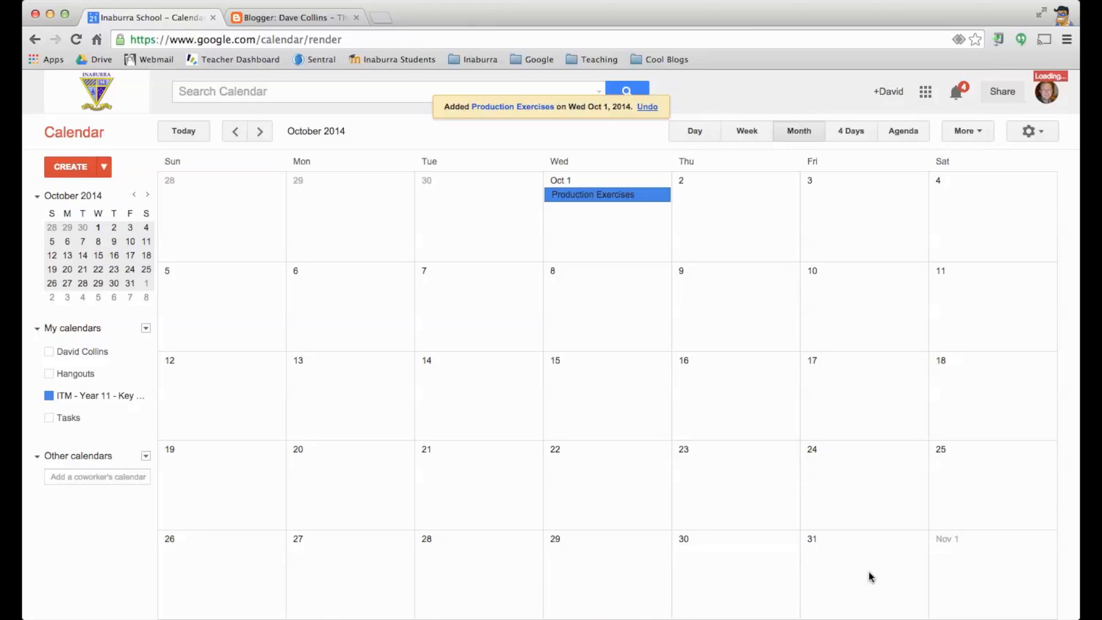
{"action": "double_click", "coordinate": [344, 289]}
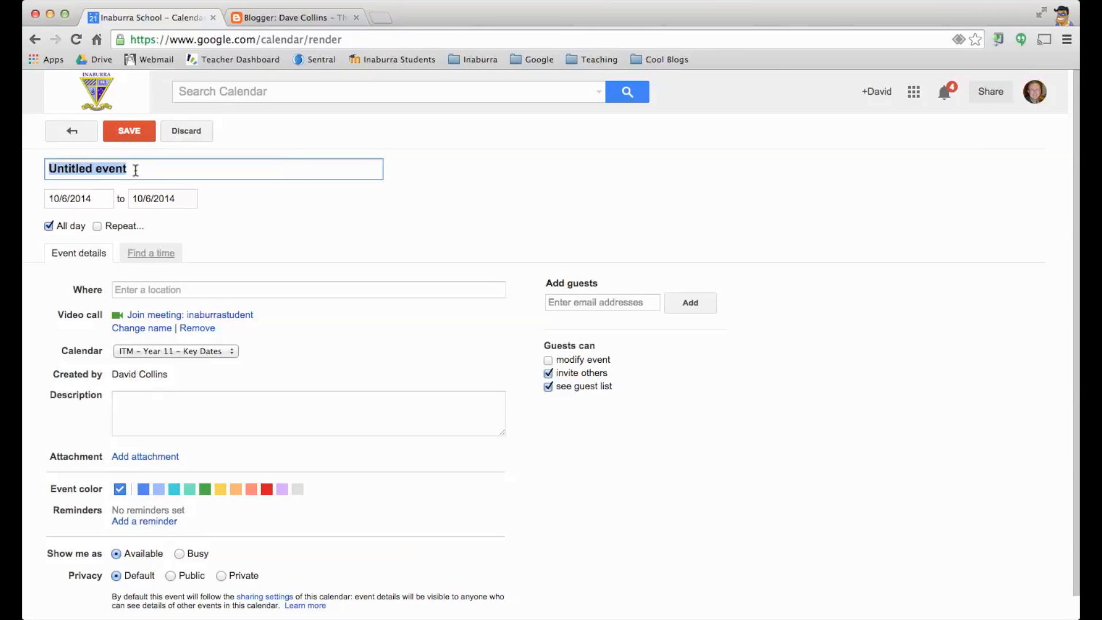
{"action": "type", "text": "Flming"}
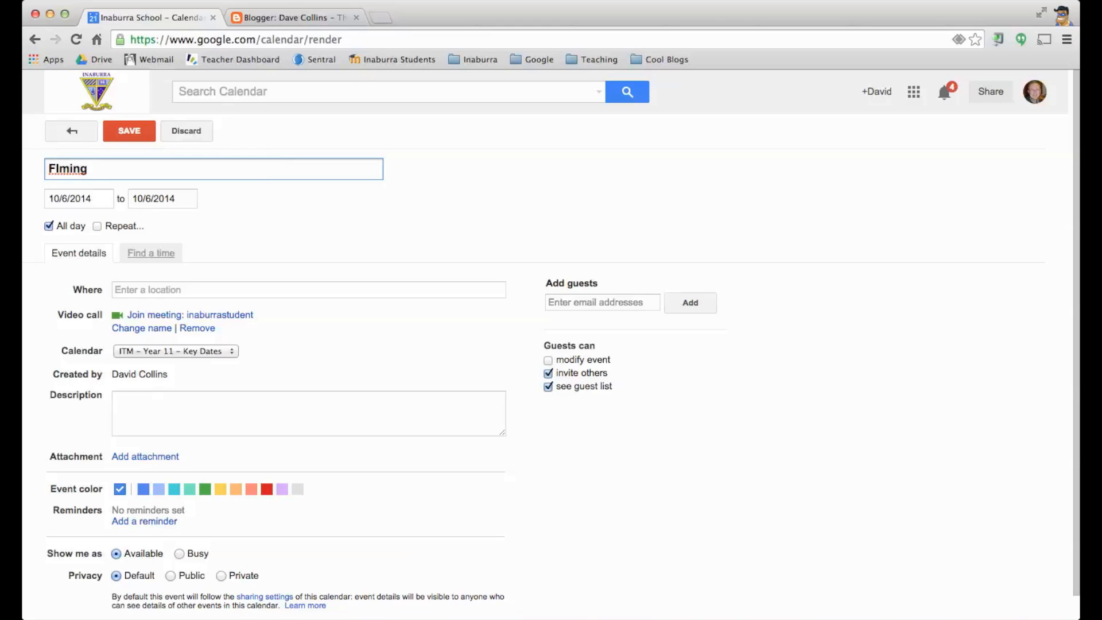
{"action": "key", "text": "BackSpace"}
{"action": "key", "text": "BackSpace"}
{"action": "key", "text": "BackSpace"}
{"action": "type", "text": "ilming Complete"}
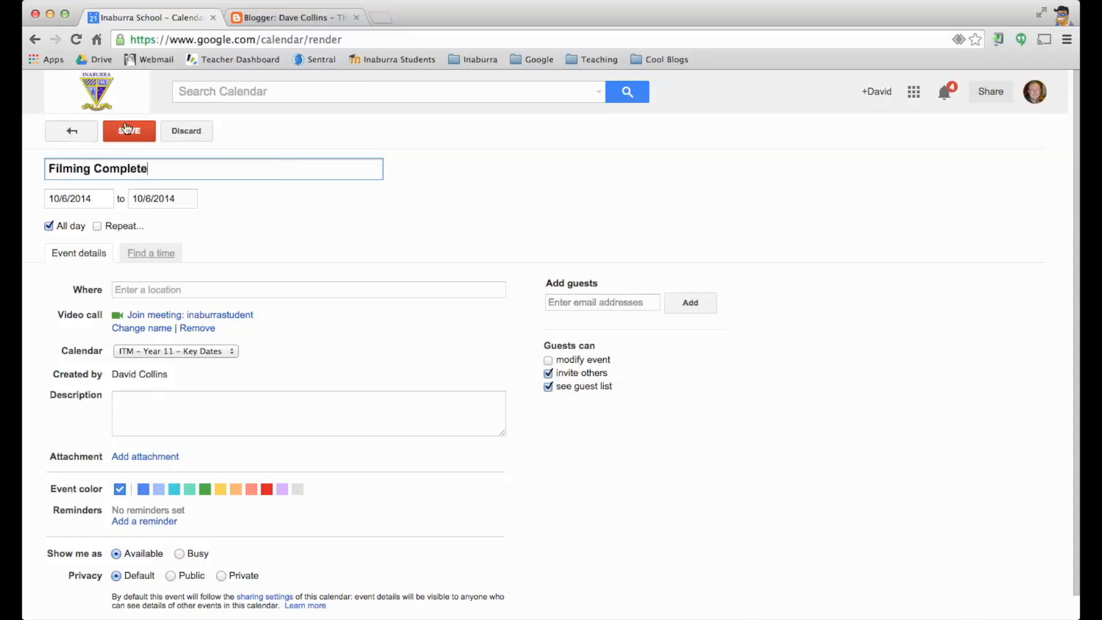
{"action": "left_click", "coordinate": [127, 129]}
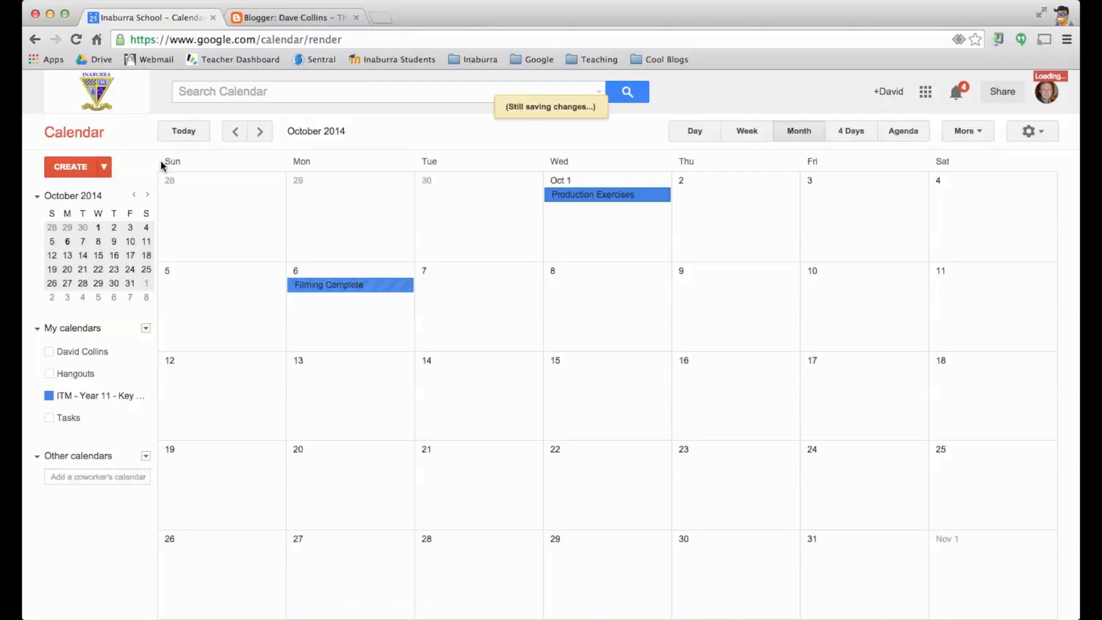
- Add an all-day event "Editing Complete" on Friday, October 10, 2014, and save it
{"action": "double_click", "coordinate": [816, 292]}
{"action": "type", "text": "Editing Complete"}
{"action": "left_click", "coordinate": [130, 131]}
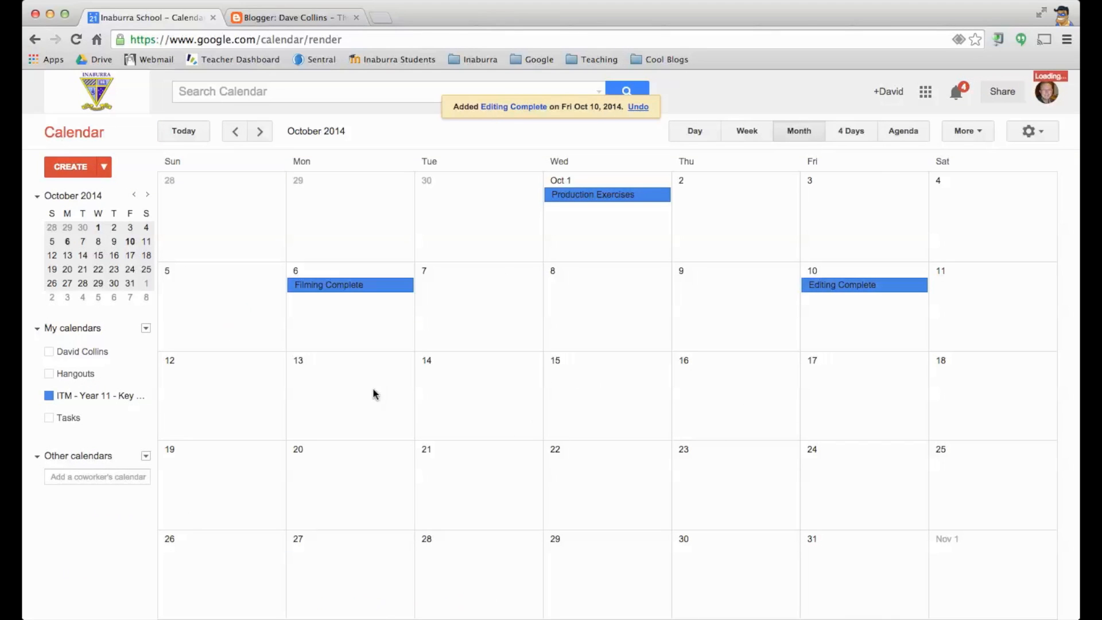
- Add an all-day event "Evaluation and Submission" on Wednesday, October 15, 2014, and save it
{"action": "double_click", "coordinate": [588, 391]}
{"action": "type", "text": "E"}
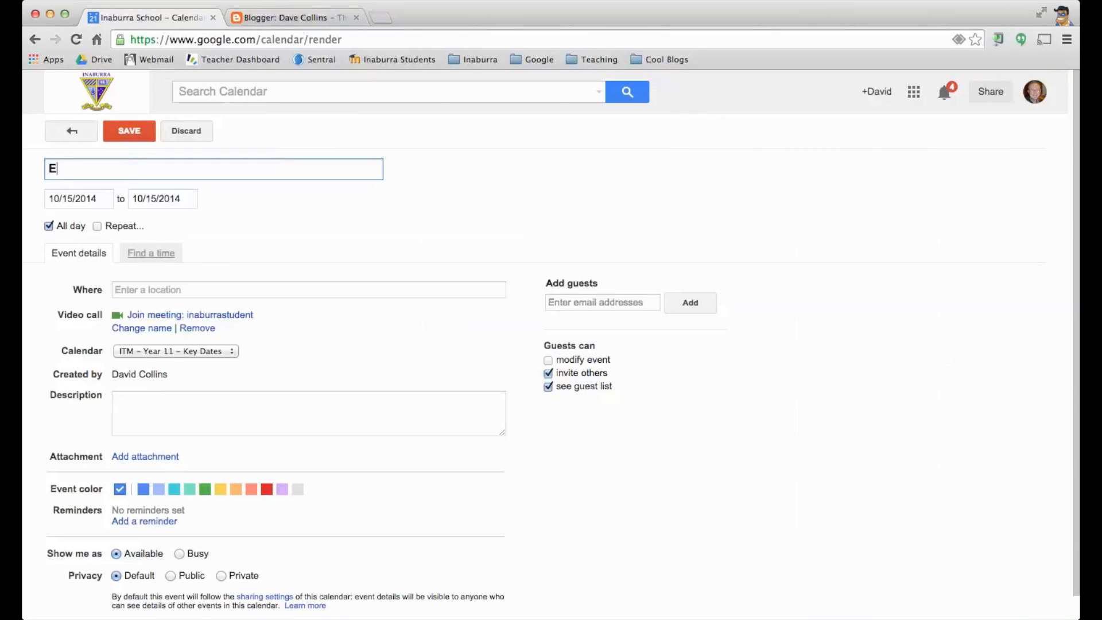
{"action": "type", "text": "valuation and Submission"}
{"action": "key", "text": "Return"}
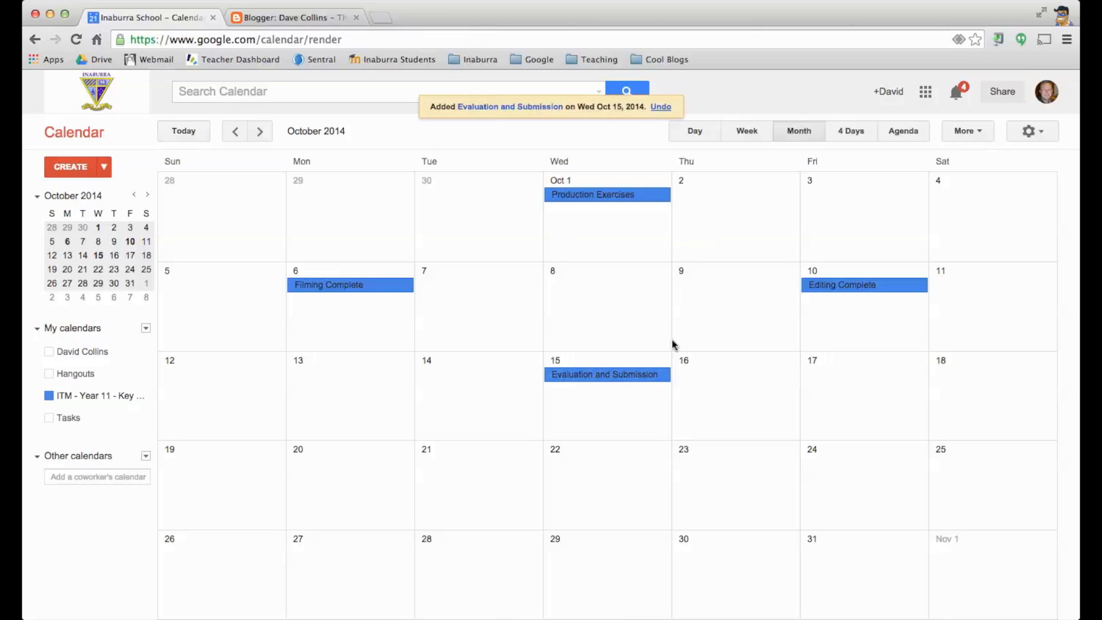
{"action": "scroll", "coordinate": [794, 236], "scroll_direction": "up", "scroll_amount": 1}
{"action": "scroll", "coordinate": [795, 234], "scroll_direction": "down", "scroll_amount": 1}
{"action": "scroll", "coordinate": [795, 240], "scroll_direction": "up", "scroll_amount": 1}
{"action": "scroll", "coordinate": [796, 240], "scroll_direction": "down", "scroll_amount": 1}
- Open the settings of the "ITM - Year 11 - Key Dates" calendar and go to the customization of its embed code
{"action": "mouse_move", "coordinate": [147, 395]}
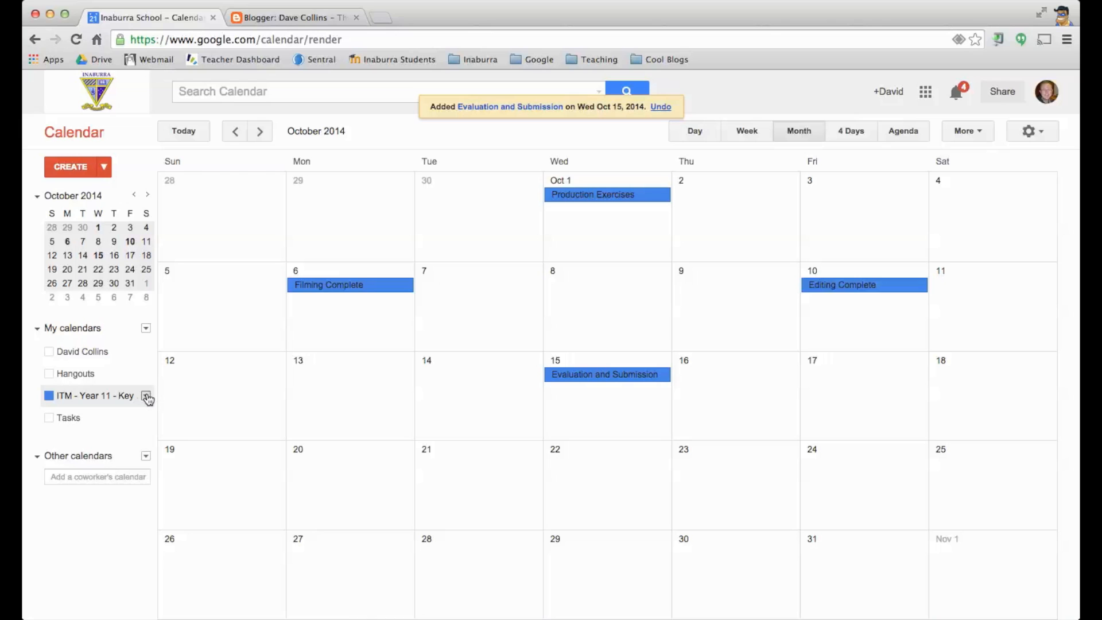
{"action": "left_click", "coordinate": [146, 396]}
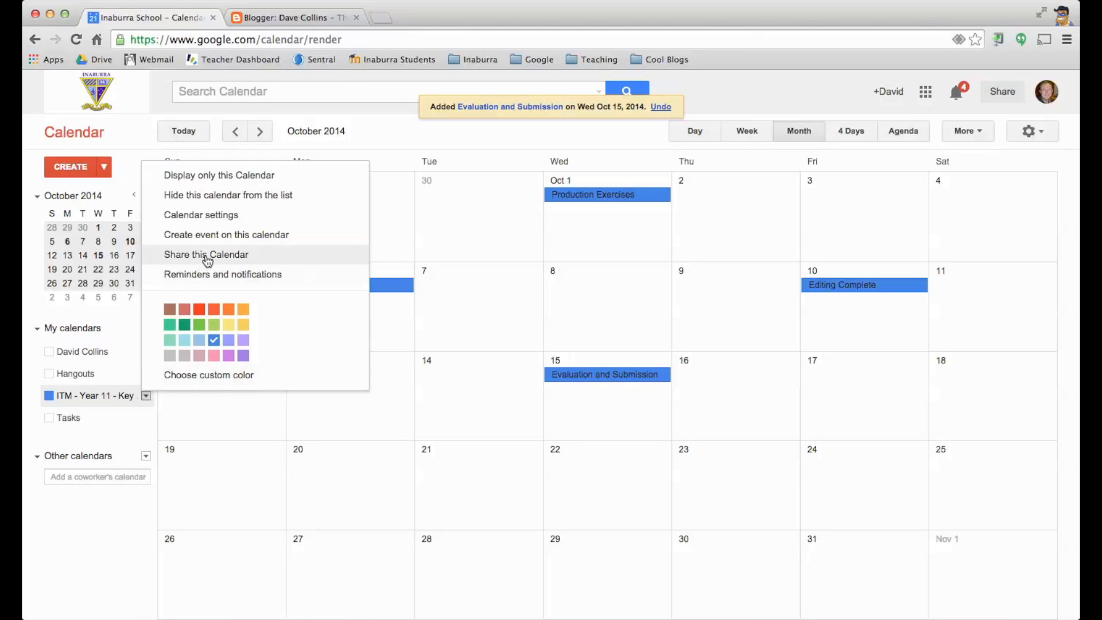
{"action": "left_click", "coordinate": [221, 216]}
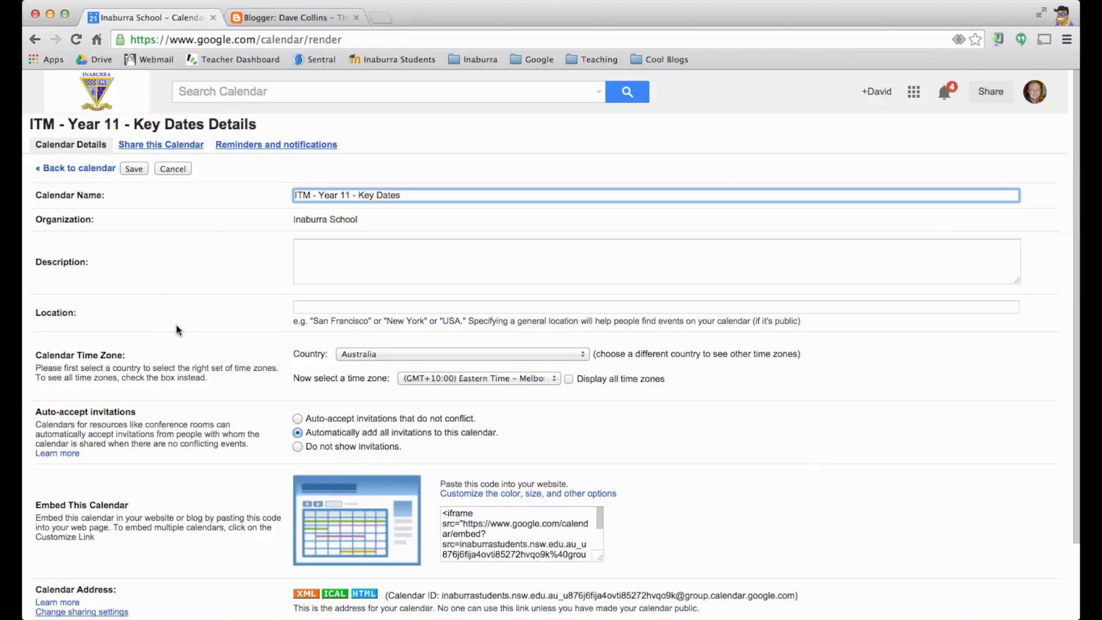
{"action": "left_click", "coordinate": [496, 495]}
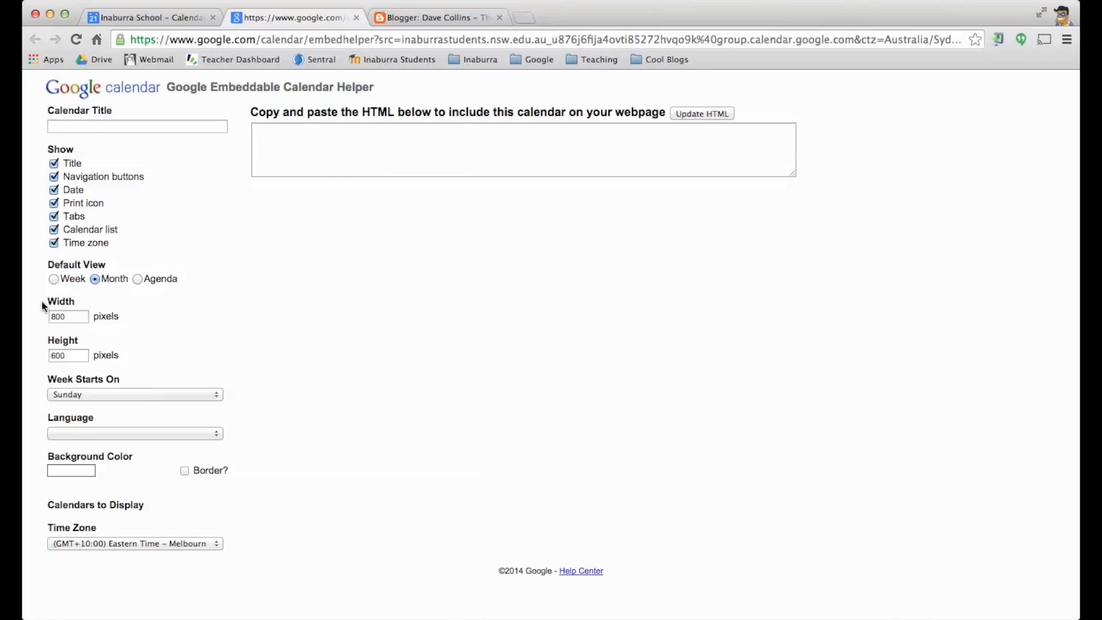
- Set the embedded calendar to 400 pixels wide and 300 pixels high, with the week starting on Monday
{"action": "left_click_drag", "start_coordinate": [68, 317], "coordinate": [35, 316]}
{"action": "type", "text": "400"}
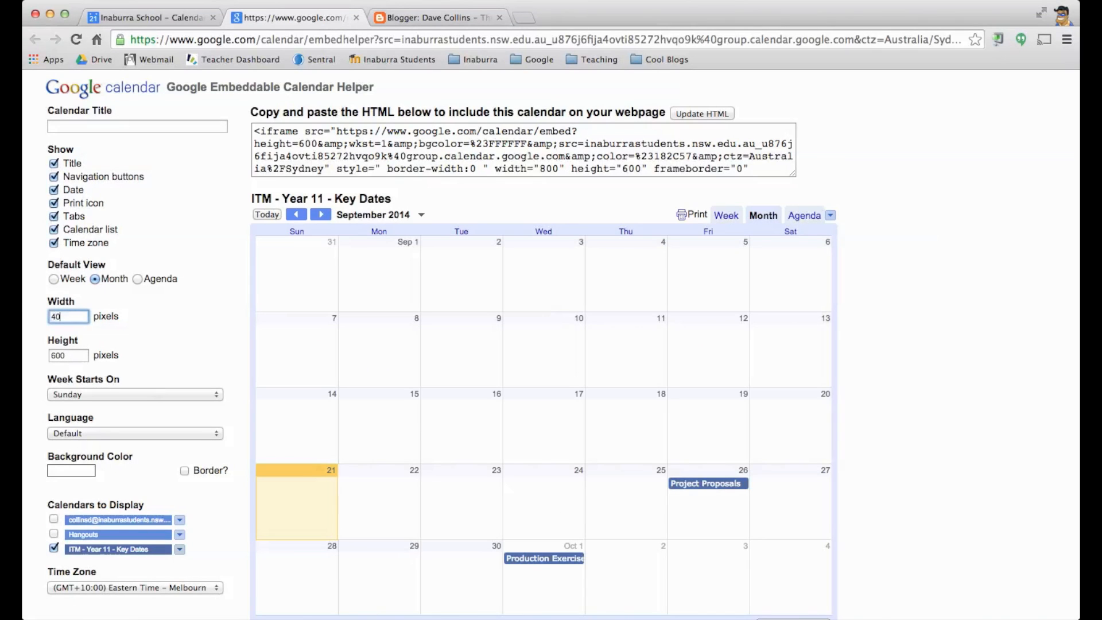
{"action": "key", "text": "Tab"}
{"action": "type", "text": "30"}
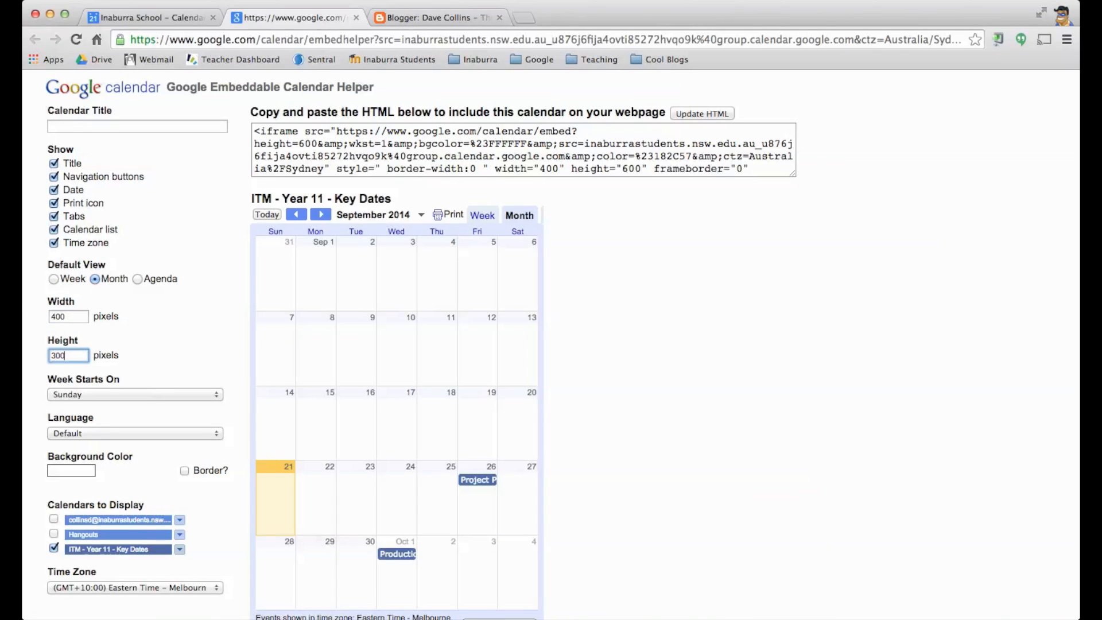
{"action": "left_click", "coordinate": [75, 396]}
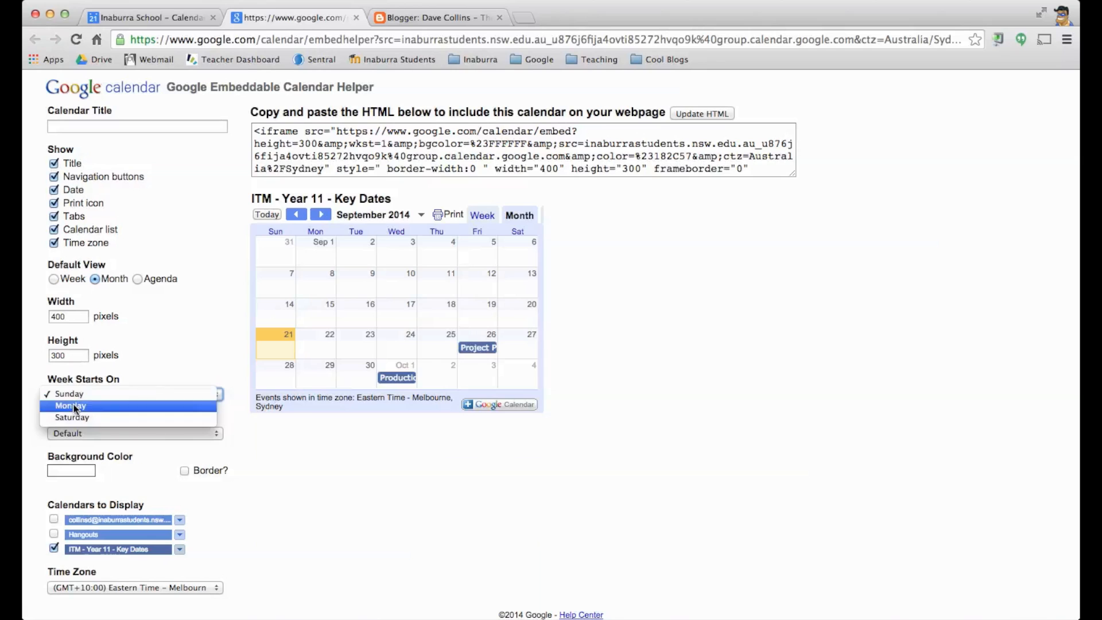
{"action": "left_click", "coordinate": [75, 407]}
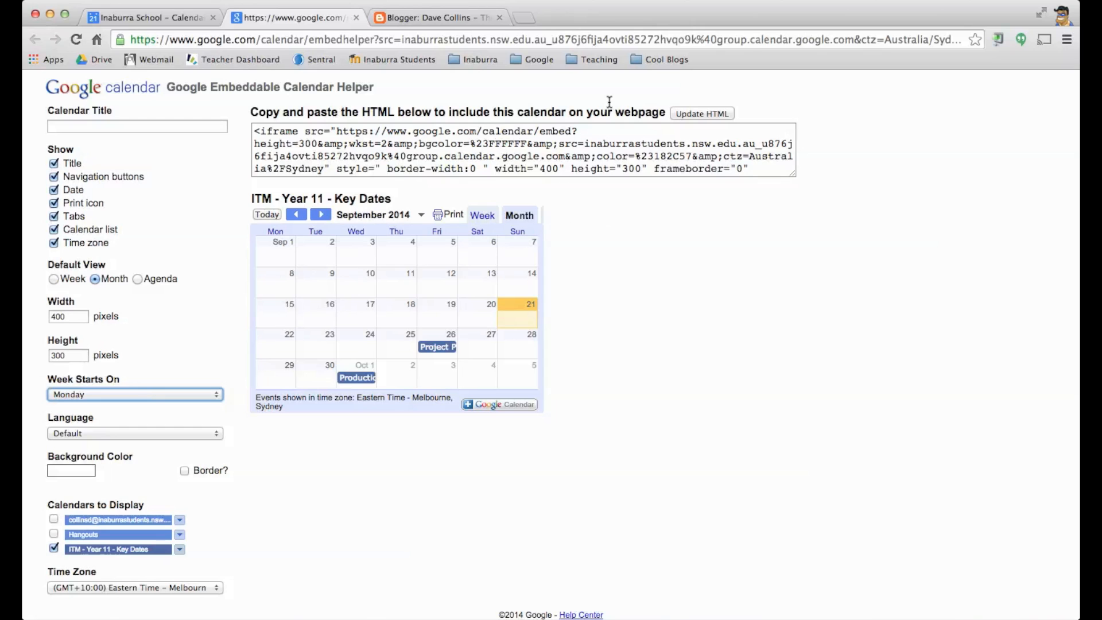
- Update the calendar's embed HTML to the current settings and copy the entire code
{"action": "left_click", "coordinate": [687, 114]}
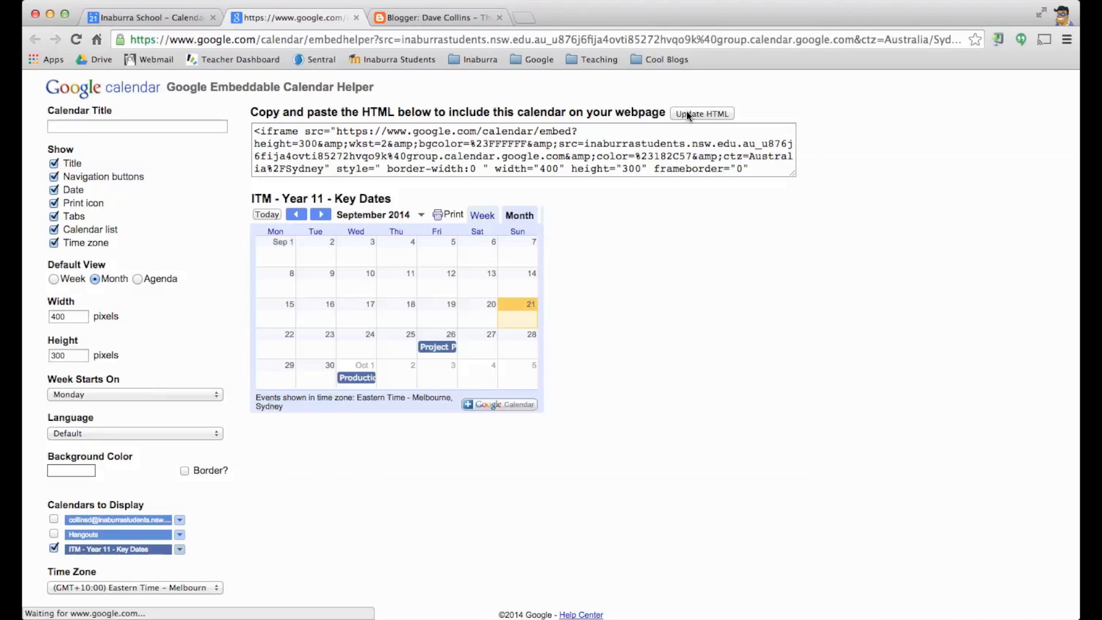
{"action": "left_click", "coordinate": [254, 131]}
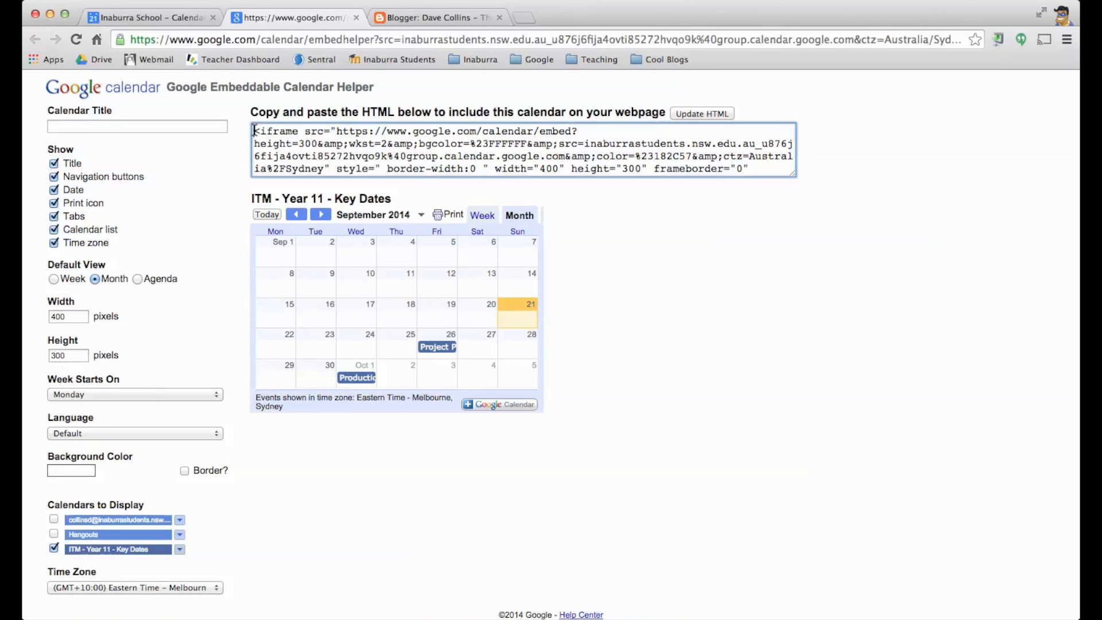
{"action": "key", "text": "super+a"}
{"action": "key", "text": "super+c"}
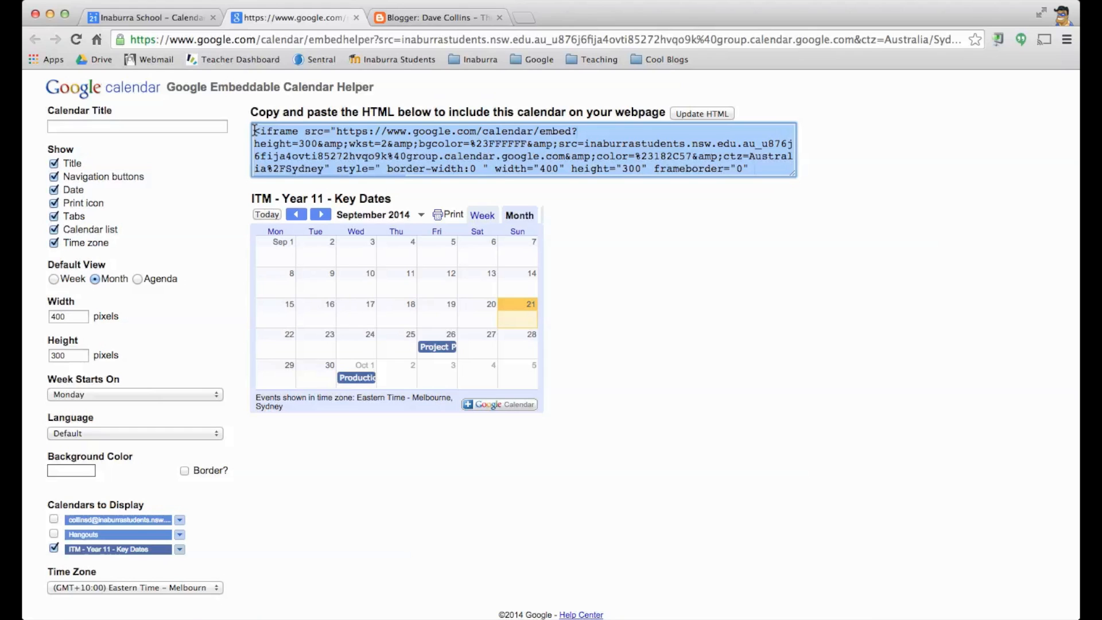
- In the Blogger page editor, paste the embed code into the page's HTML after "Calendar with key points -" and check it in the composed view
{"action": "left_click", "coordinate": [416, 19]}
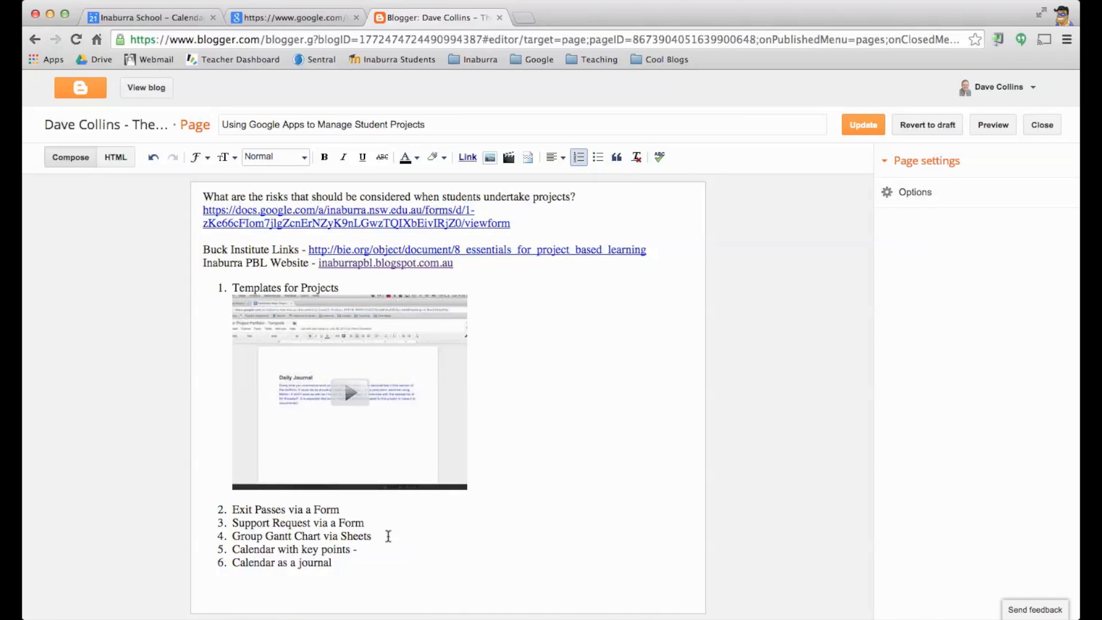
{"action": "left_click", "coordinate": [363, 549]}
{"action": "left_click", "coordinate": [102, 159]}
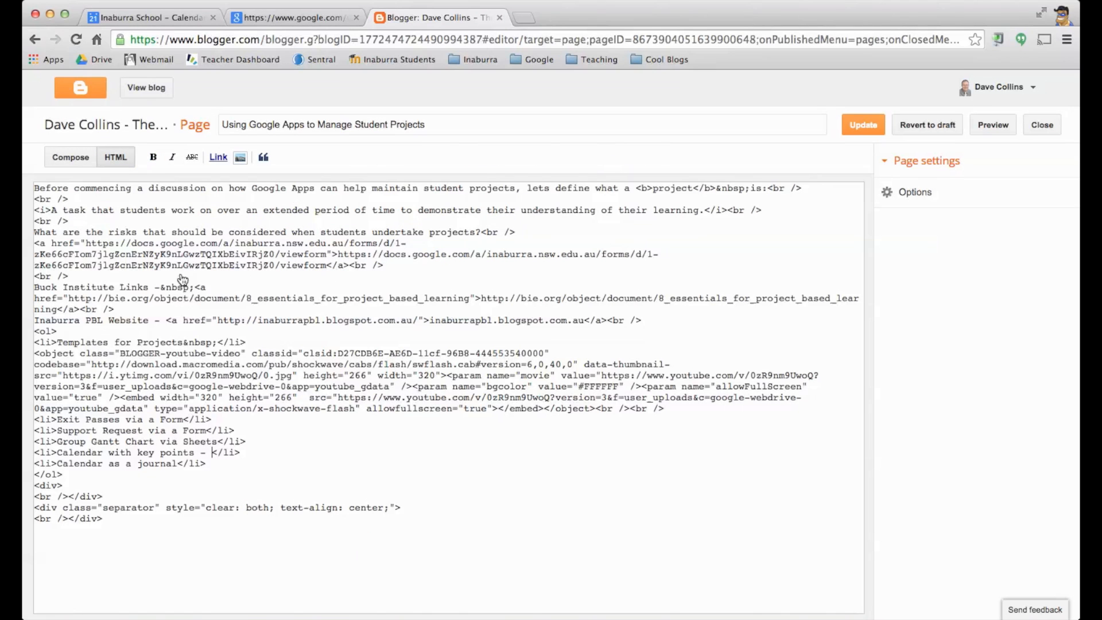
{"action": "left_click", "coordinate": [213, 453]}
{"action": "key", "text": "super+v"}
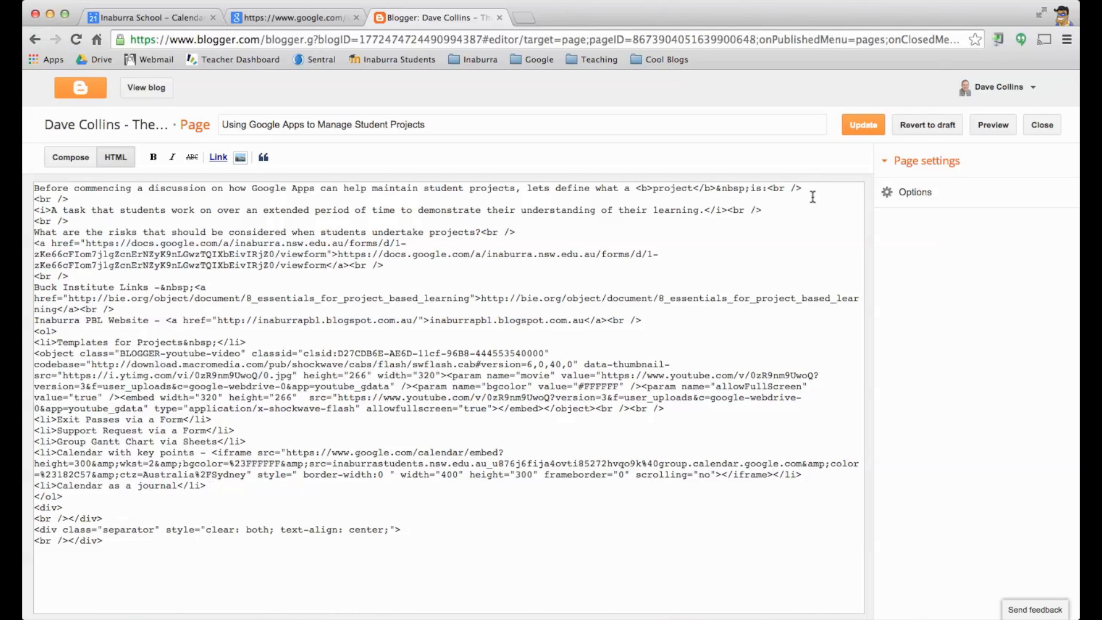
{"action": "left_click", "coordinate": [70, 157]}
{"action": "scroll", "coordinate": [578, 427], "scroll_direction": "down", "scroll_amount": 3}
{"action": "scroll", "coordinate": [578, 427], "scroll_direction": "down", "scroll_amount": 3}
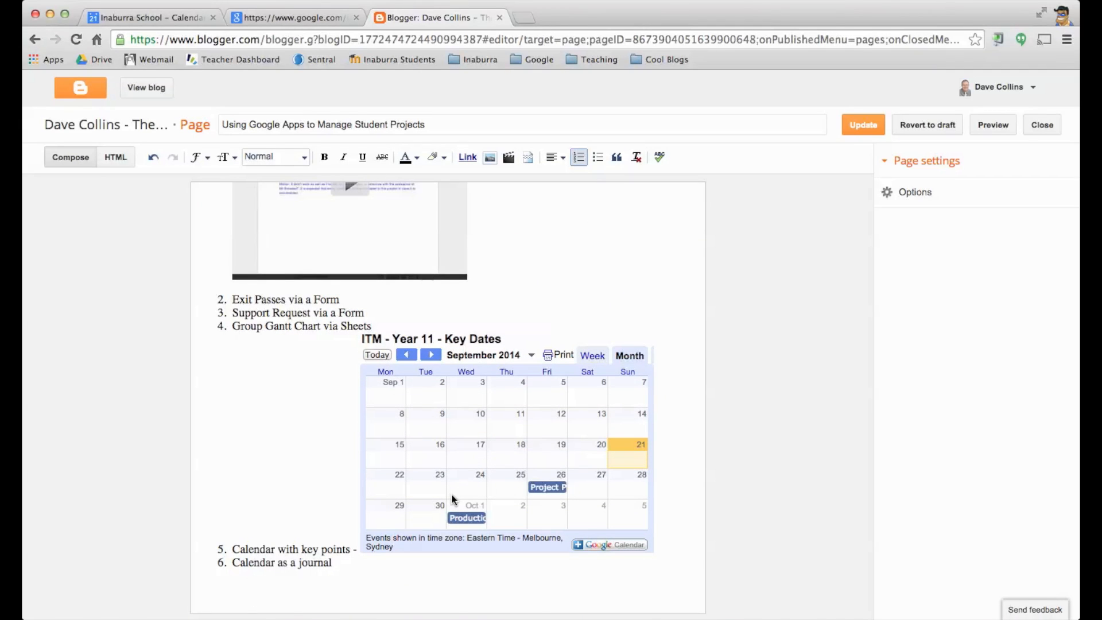
- Insert a <br> tag before the calendar's iframe in the page HTML and check the calendar's placement in the composed view
{"action": "left_click", "coordinate": [121, 161]}
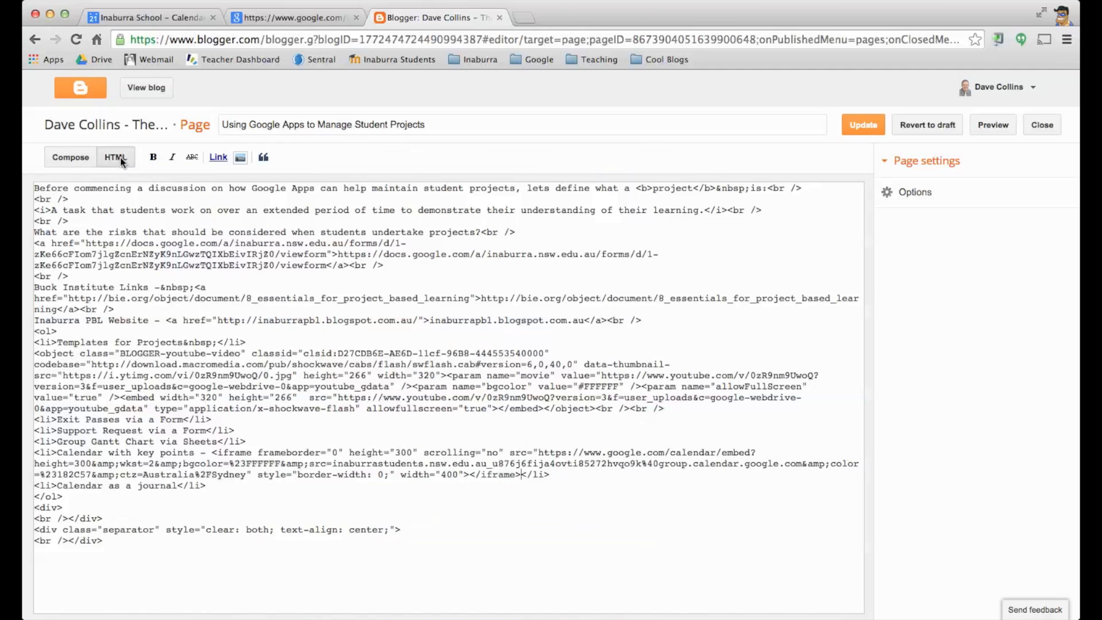
{"action": "left_click", "coordinate": [212, 453]}
{"action": "type", "text": "<br>"}
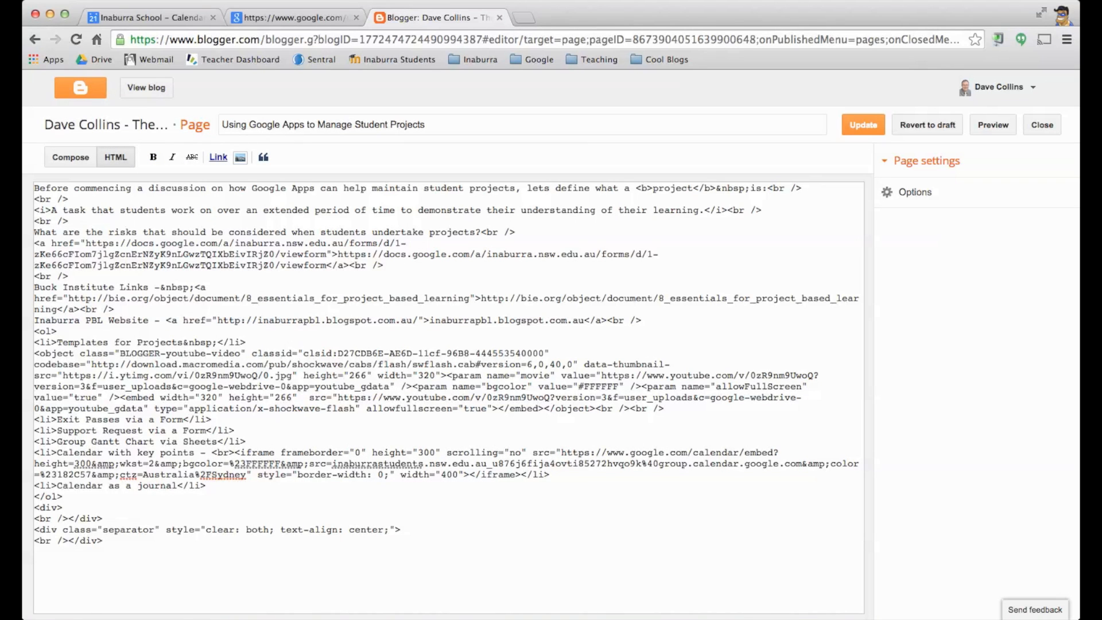
{"action": "left_click", "coordinate": [66, 159]}
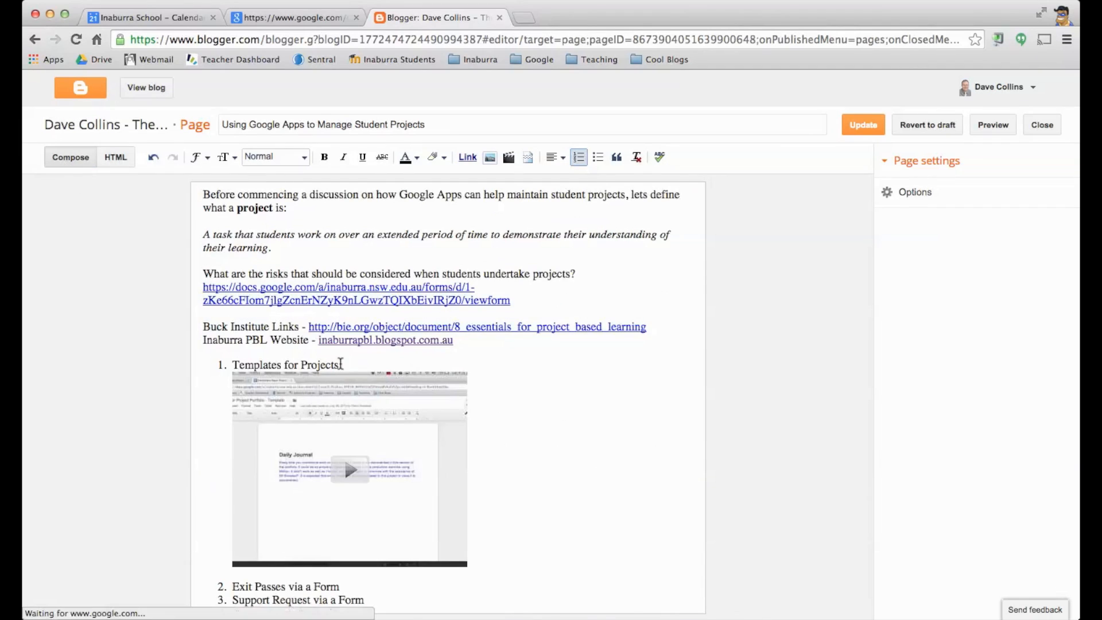
{"action": "scroll", "coordinate": [341, 363], "scroll_direction": "down", "scroll_amount": 5}
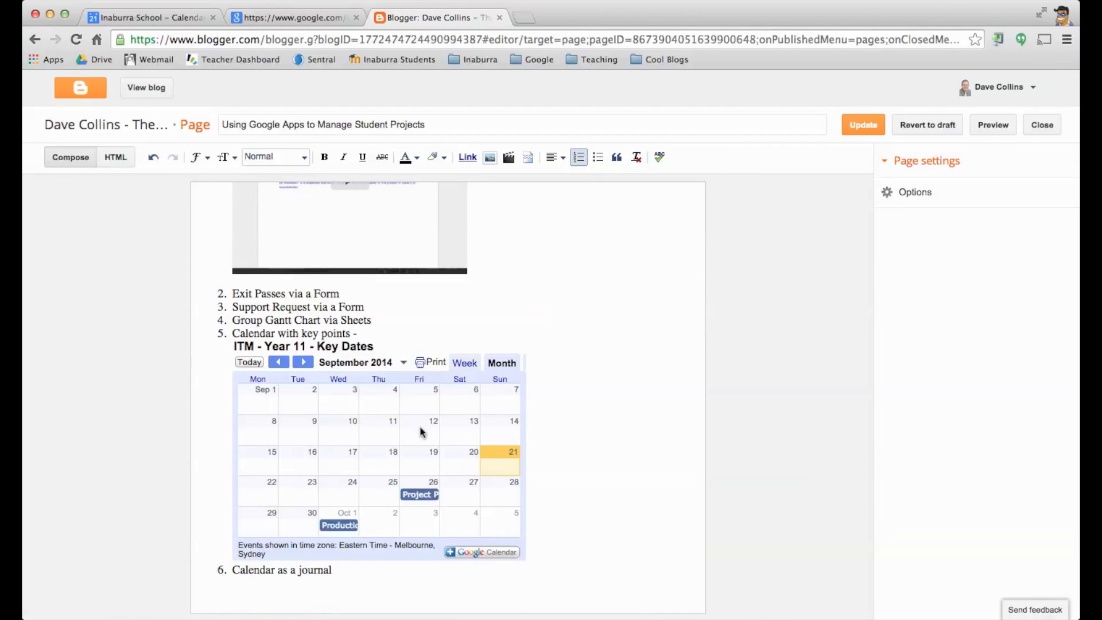
- Test the embedded calendar's month navigation in the editor by moving to October 2014 and back to September 2014
{"action": "left_click", "coordinate": [403, 366]}
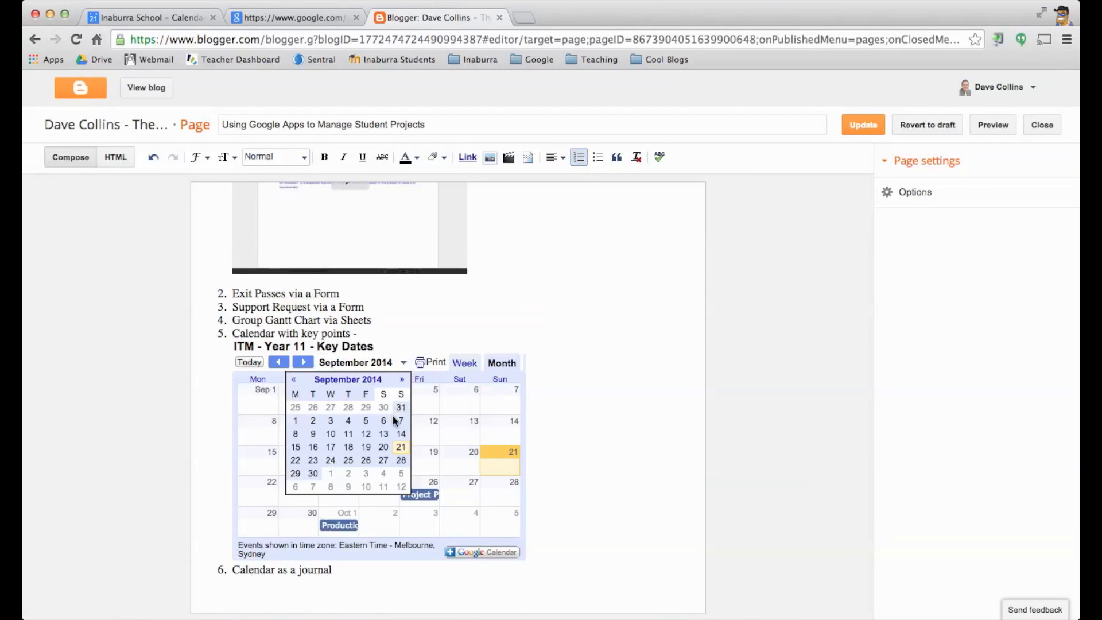
{"action": "left_click", "coordinate": [303, 362]}
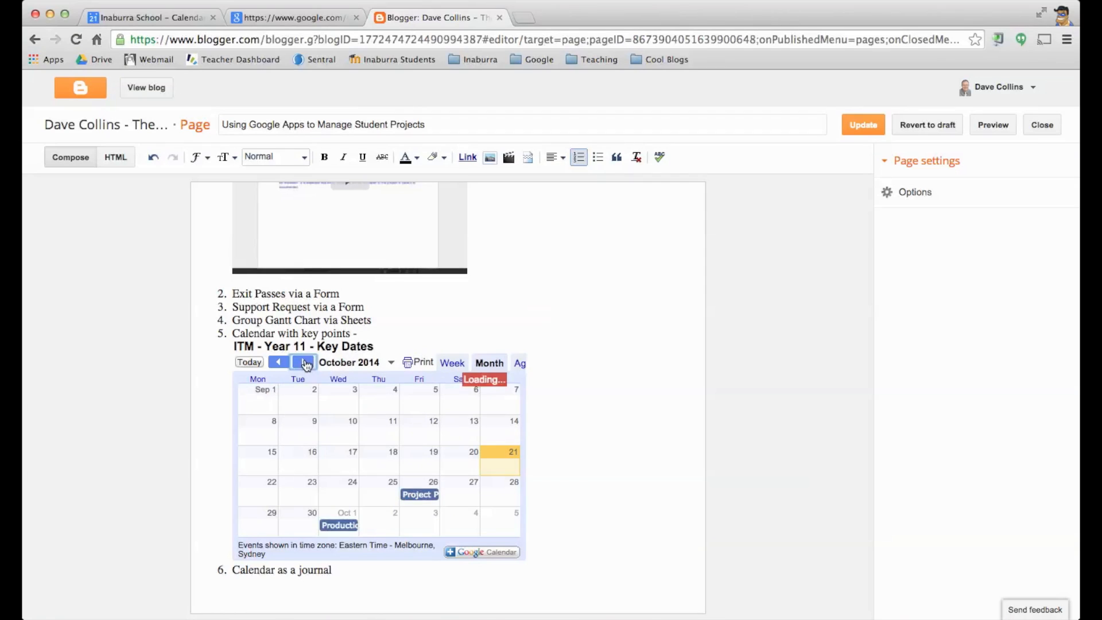
{"action": "left_click", "coordinate": [279, 363]}
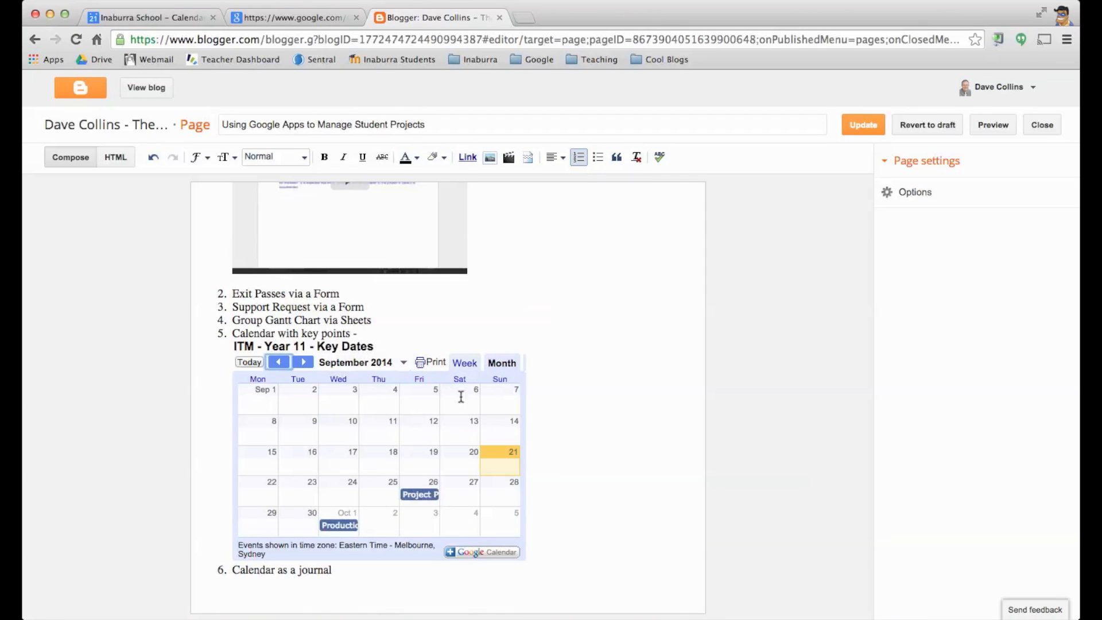
- Update the page "Using Google Apps to Manage Student Projects" and open its published version
{"action": "left_click", "coordinate": [863, 132]}
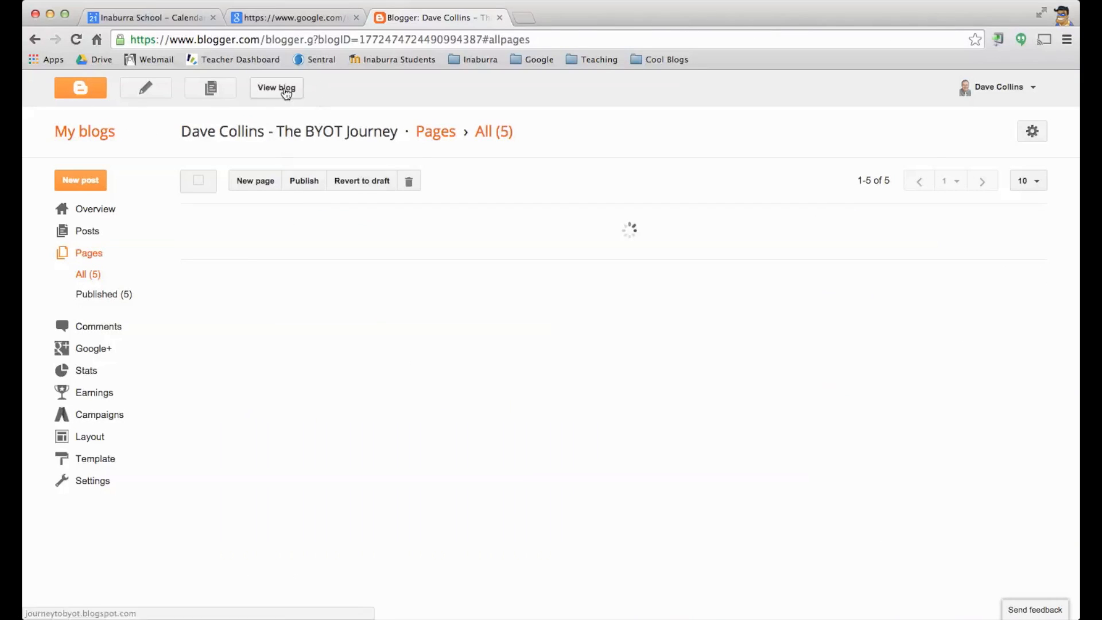
{"action": "left_click", "coordinate": [245, 234]}
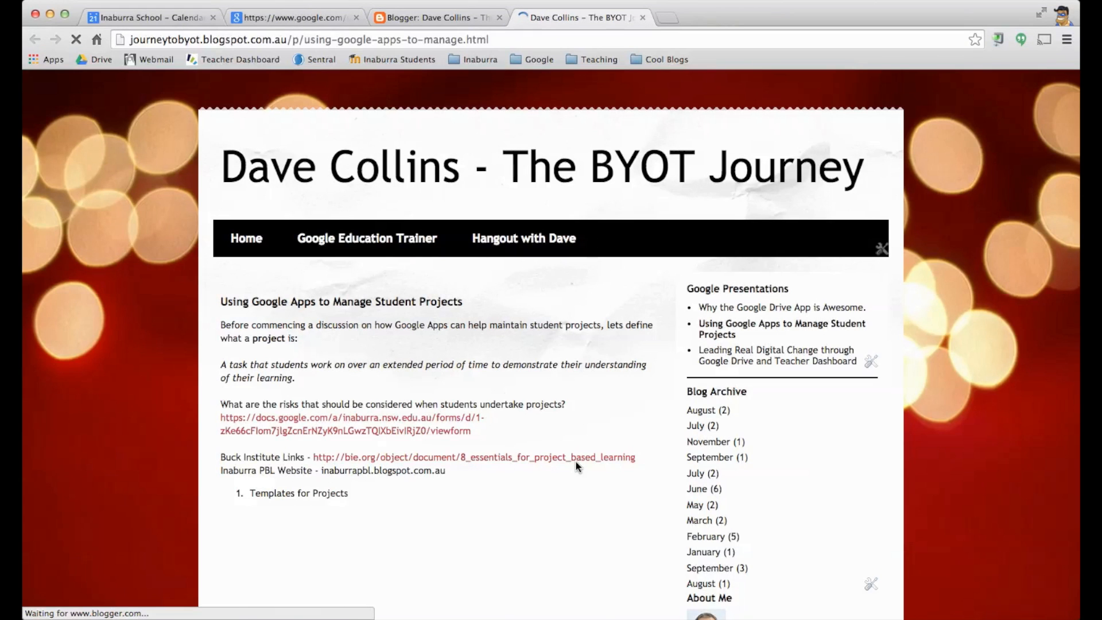
- Examine the embedded key dates calendar on the published page, viewing October 2014 and returning to September 2014
{"action": "scroll", "coordinate": [576, 465], "scroll_direction": "down", "scroll_amount": 10}
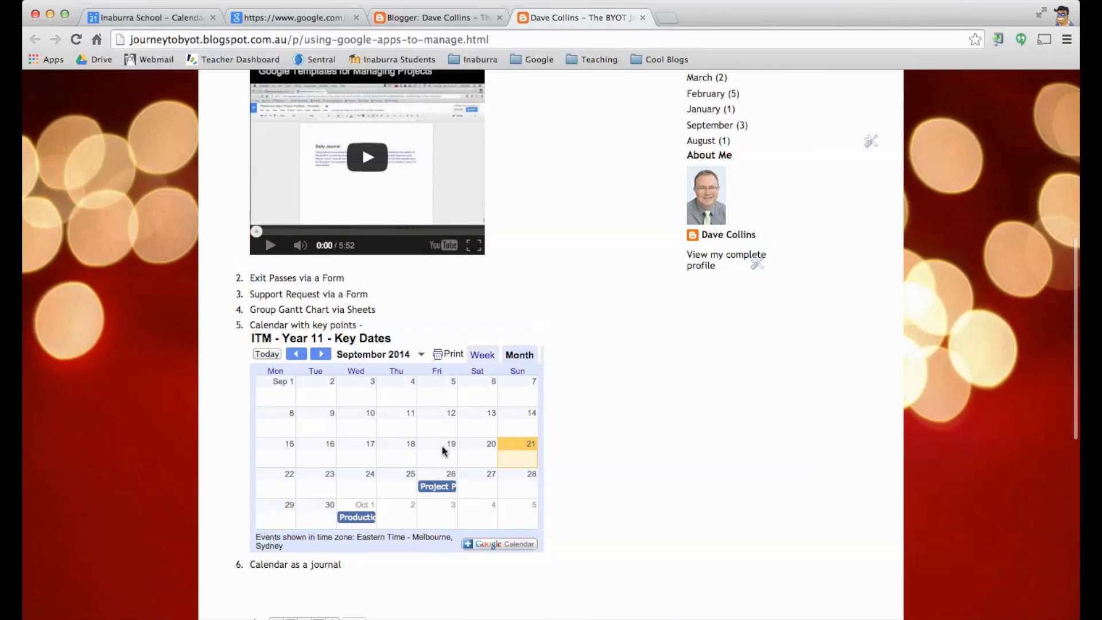
{"action": "left_click", "coordinate": [322, 356]}
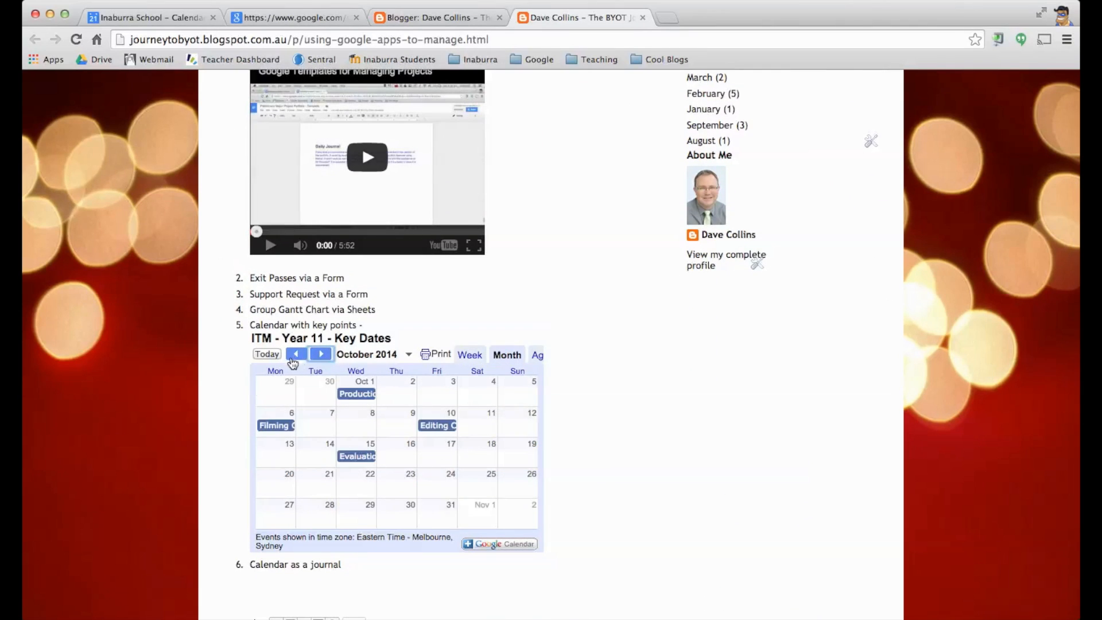
{"action": "left_click", "coordinate": [295, 356]}
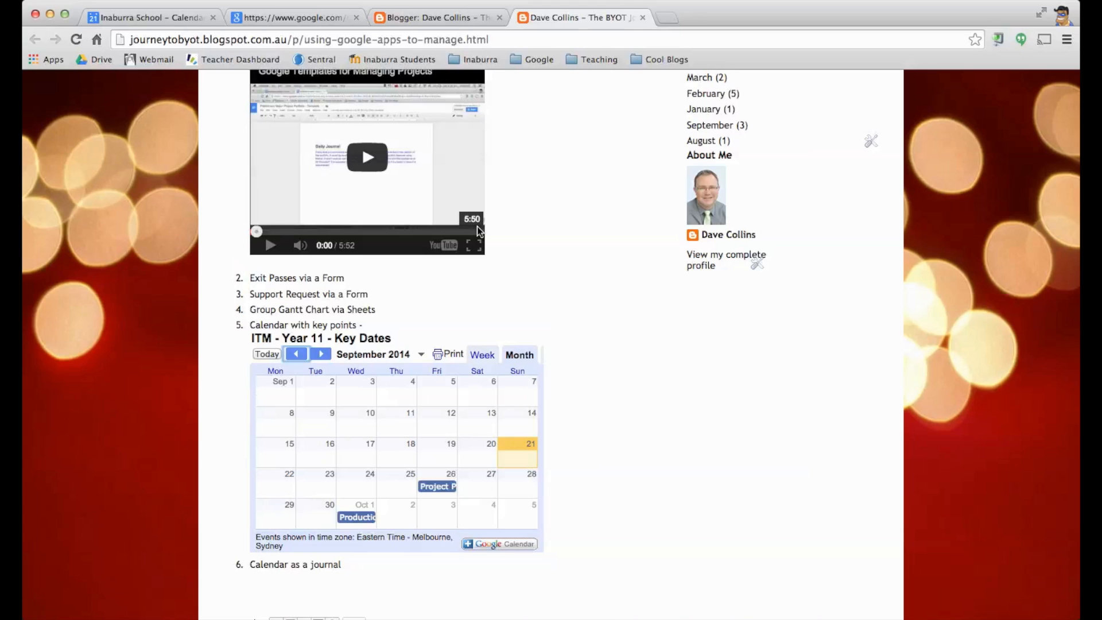